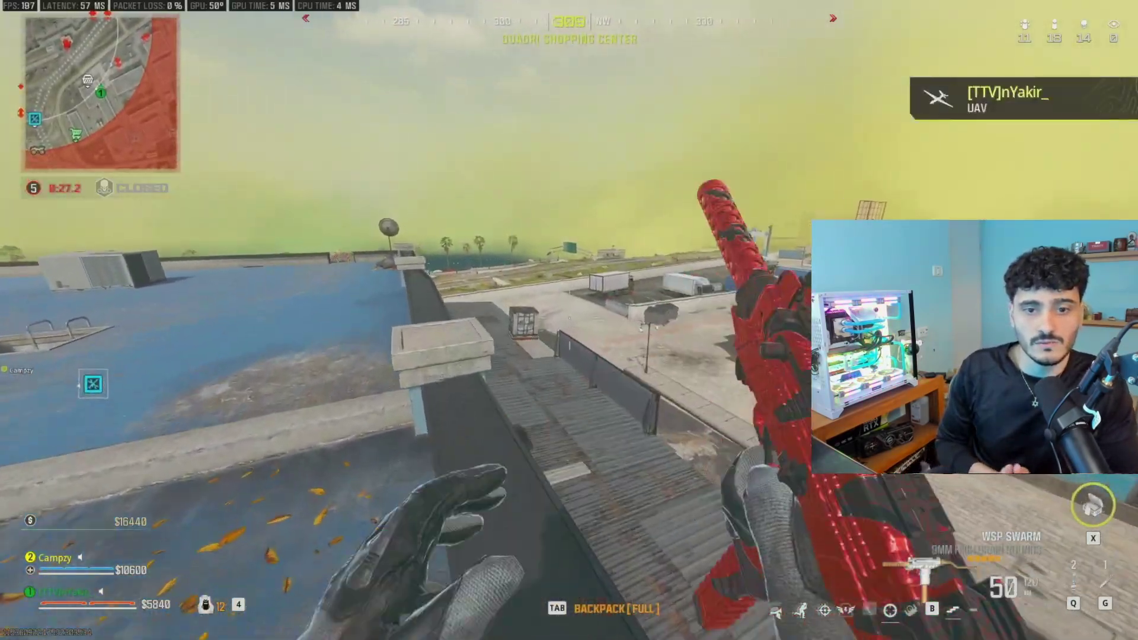
key("w")
key("2")
right_click(569, 320)
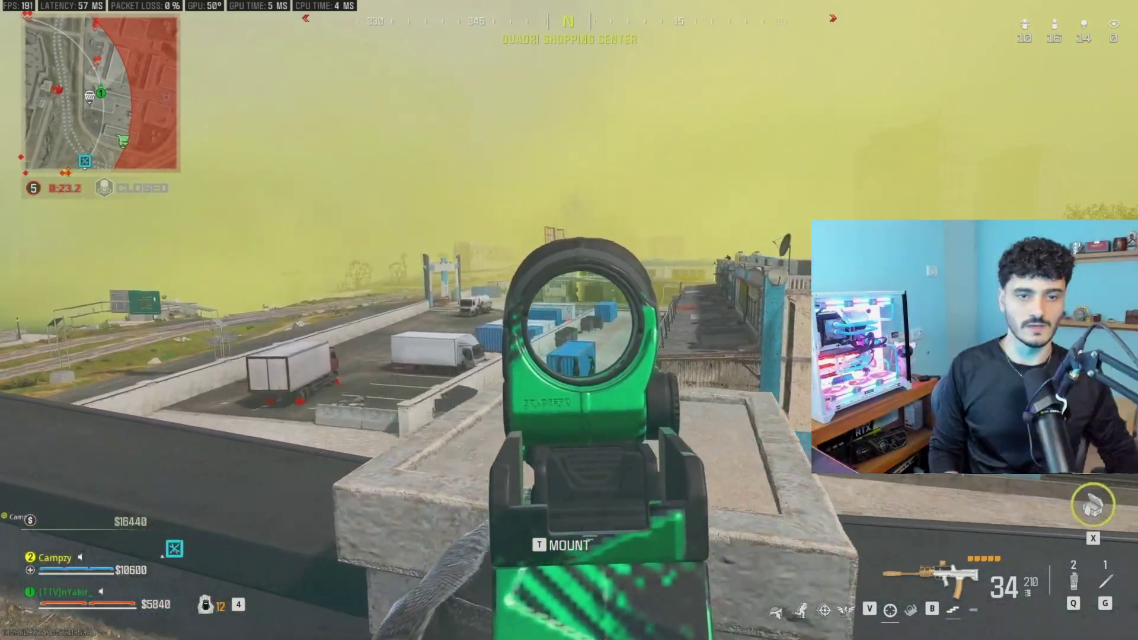
key("w")
key("c")
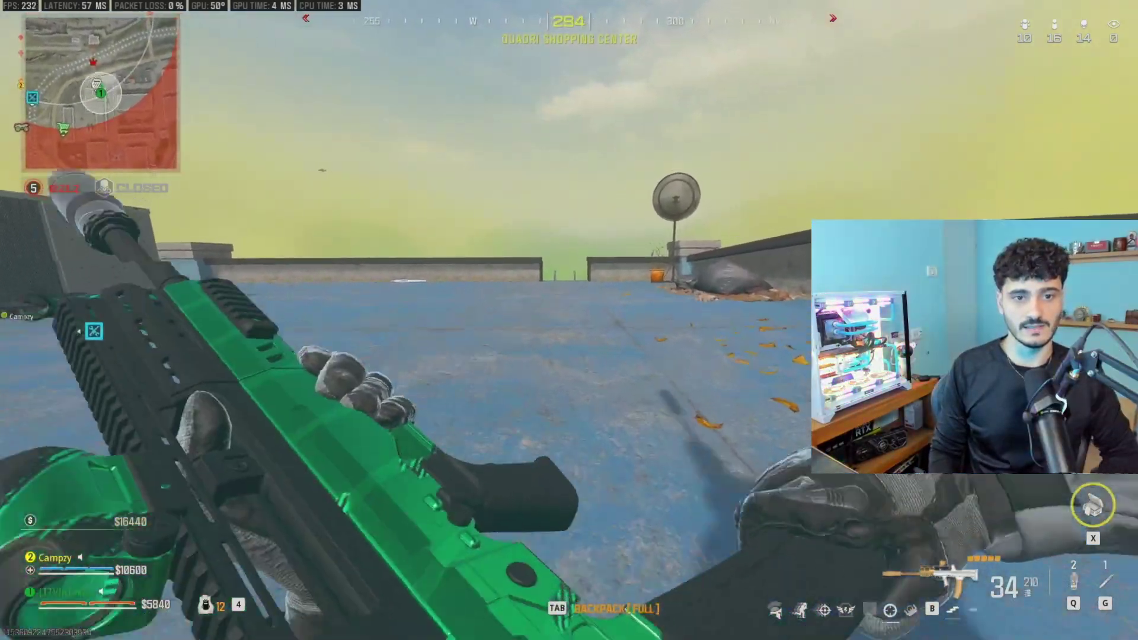
key("w")
right_click(568, 320)
left_click(569, 320)
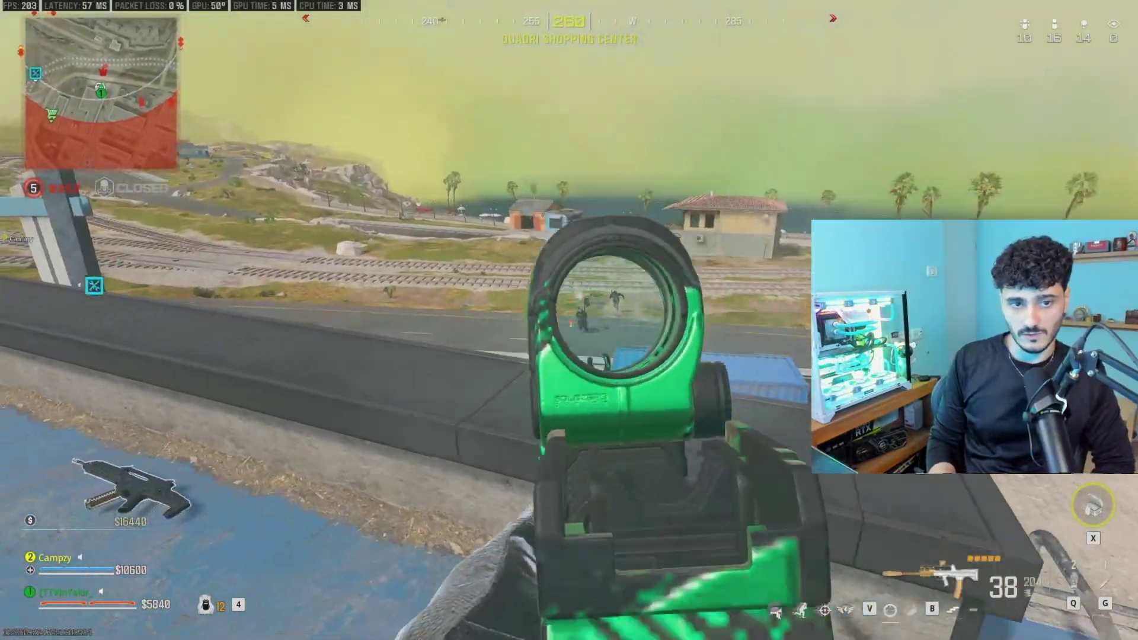
left_click(569, 320)
left_click(568, 320)
left_click(569, 320)
left_click(569, 320)
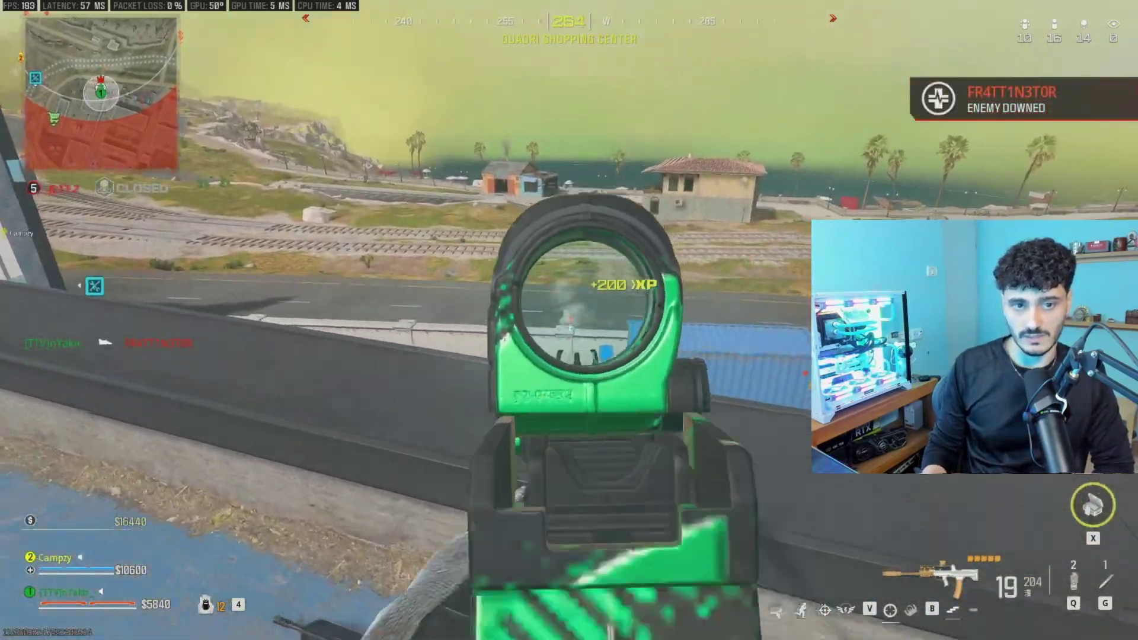
key("w")
key("space")
key("2")
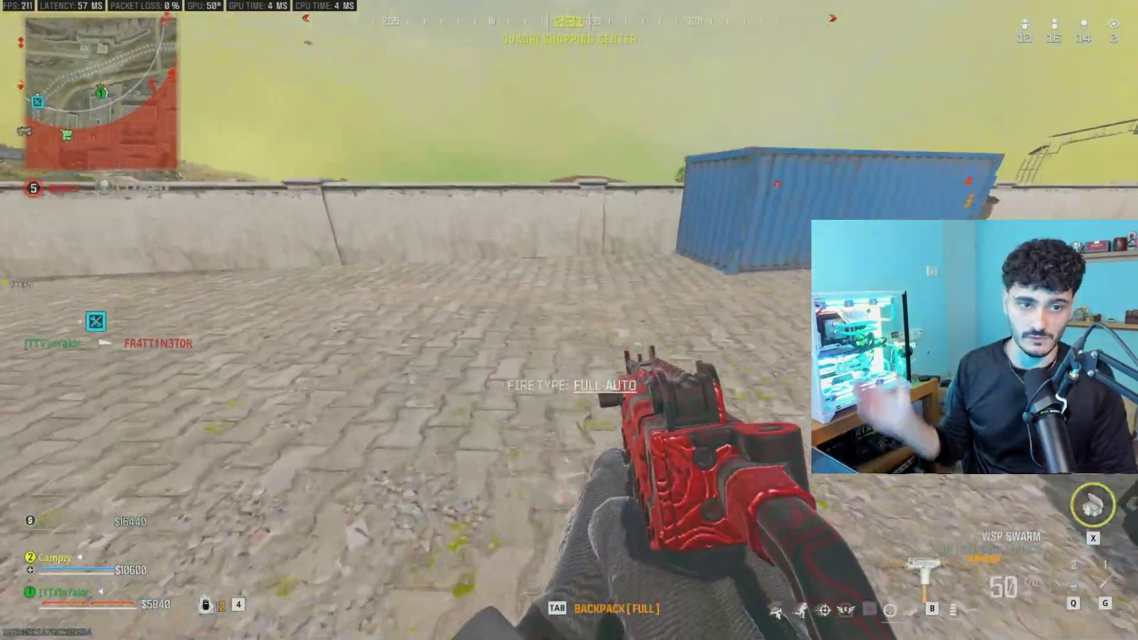
key("shift+w")
key("space")
key("g")
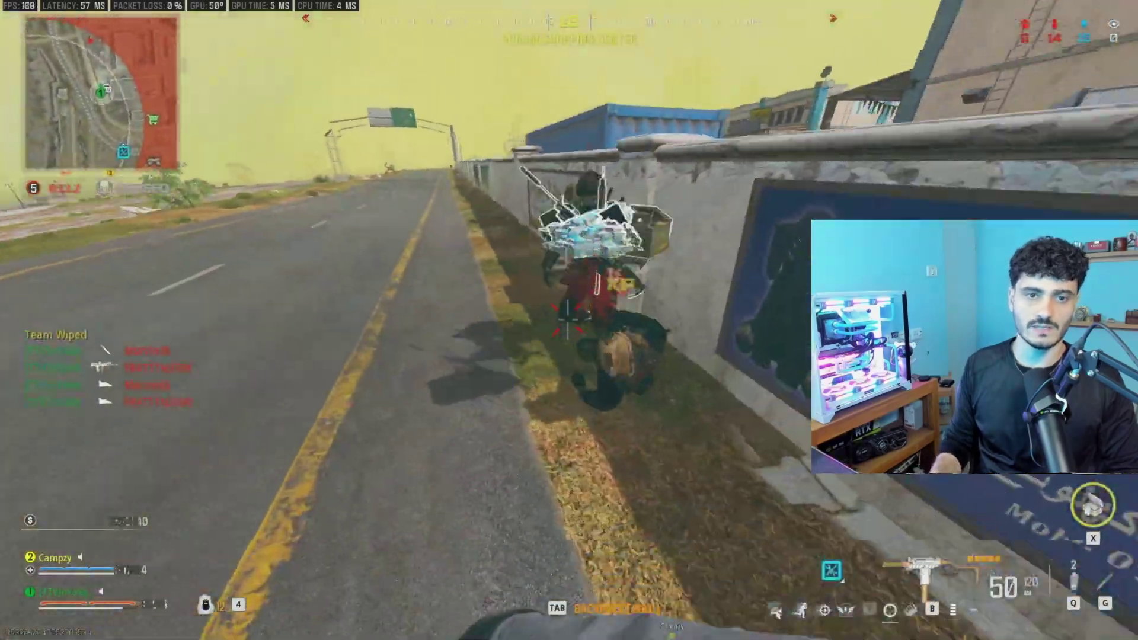
key("w")
key("space")
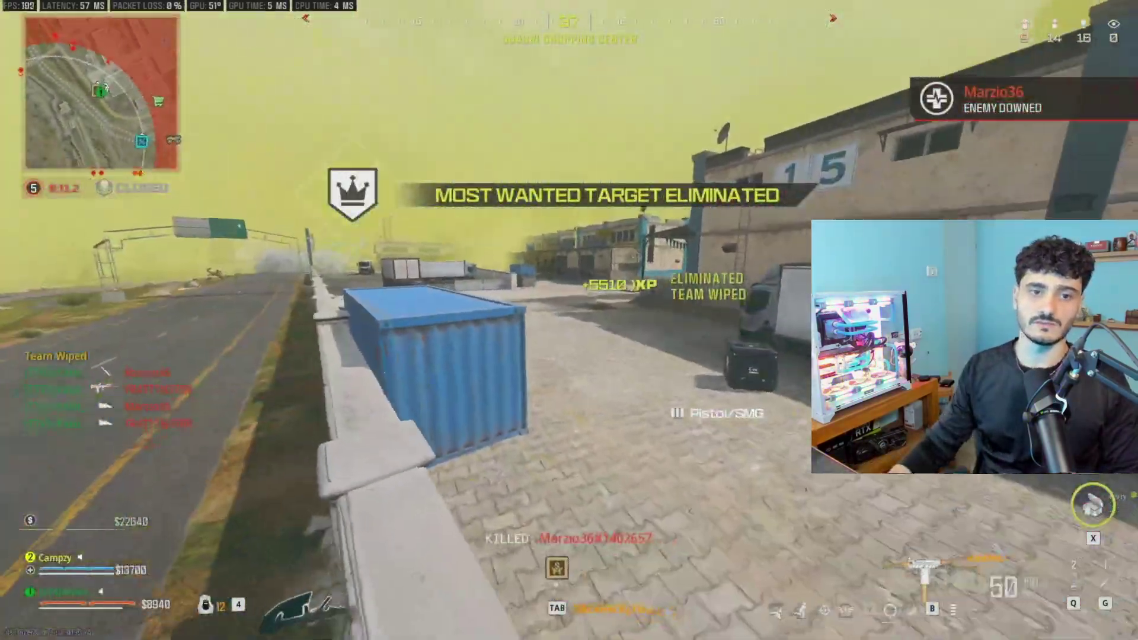
key("1")
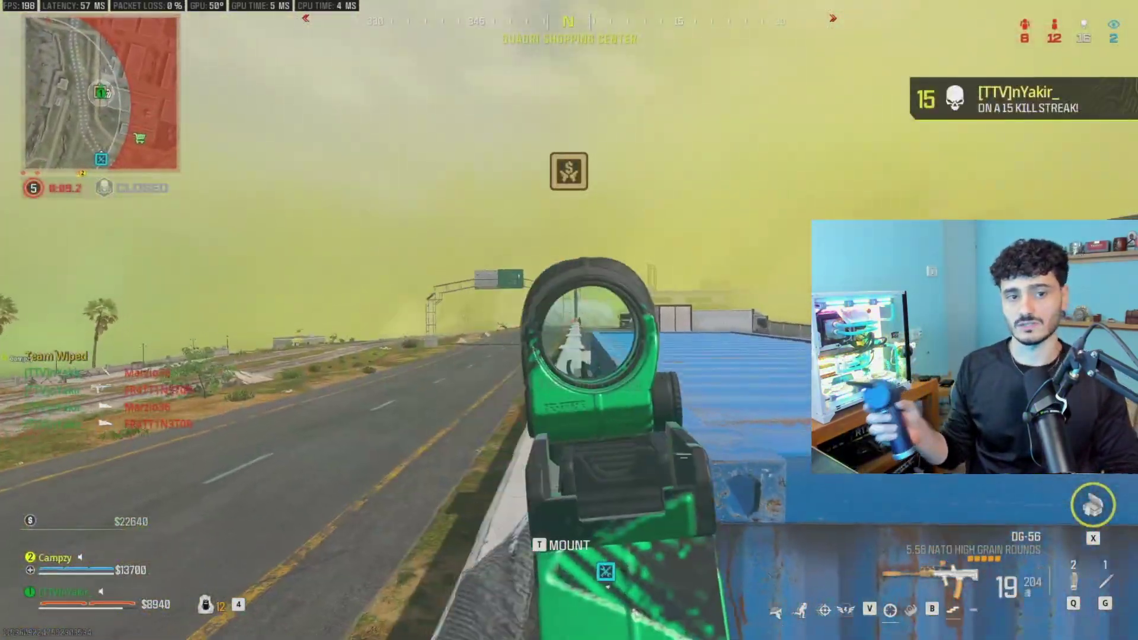
key("r")
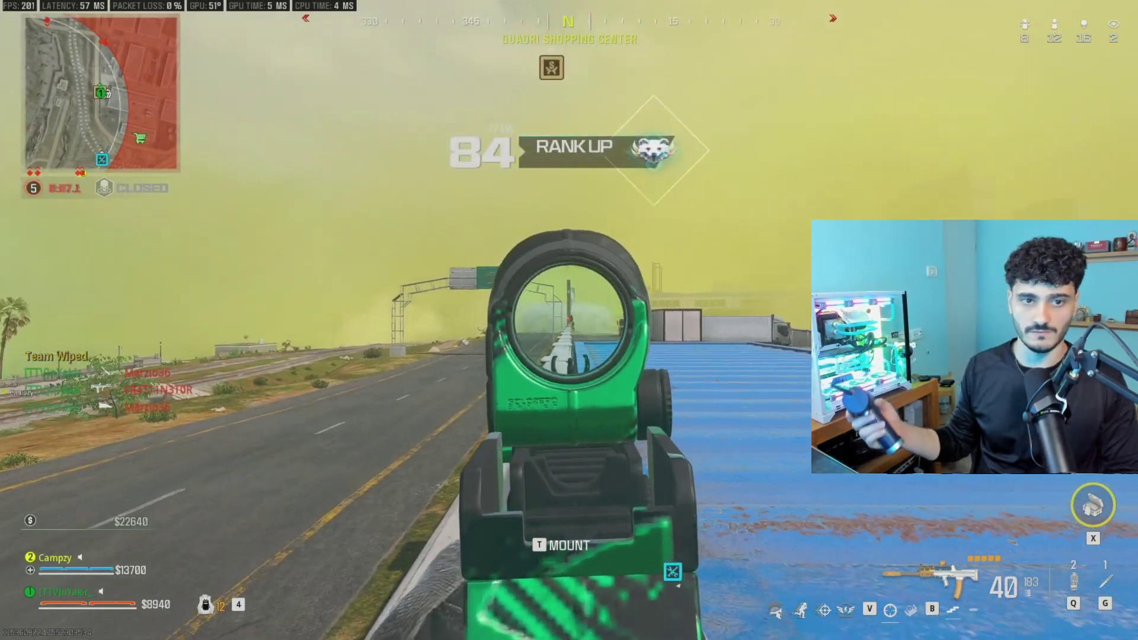
left_click(567, 320)
left_click(566, 320)
left_click(566, 320)
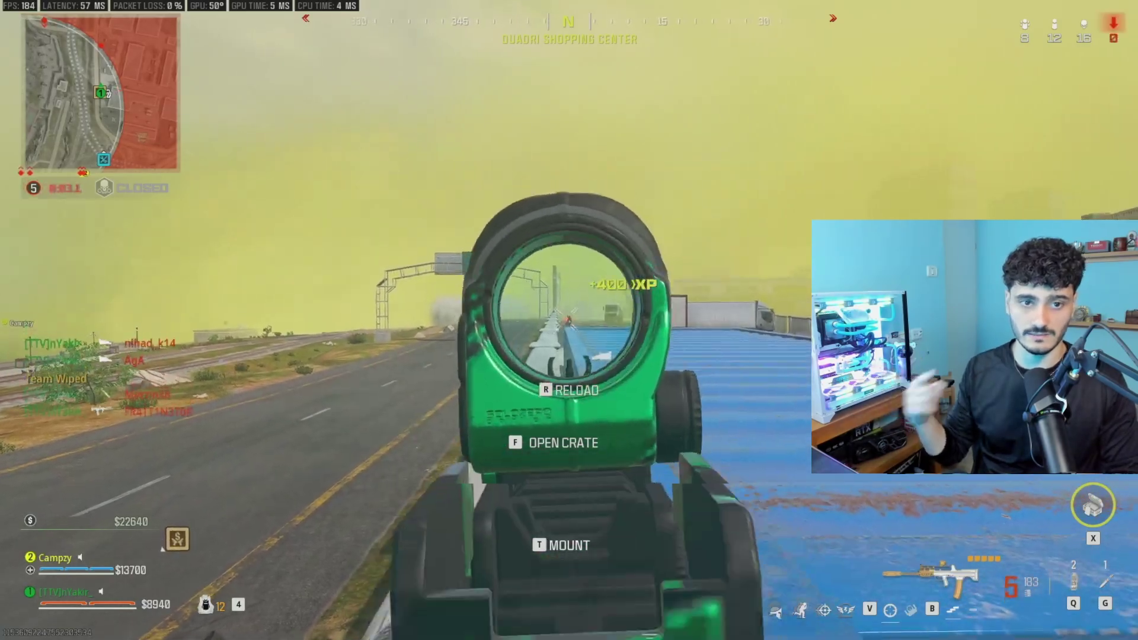
left_click(569, 320)
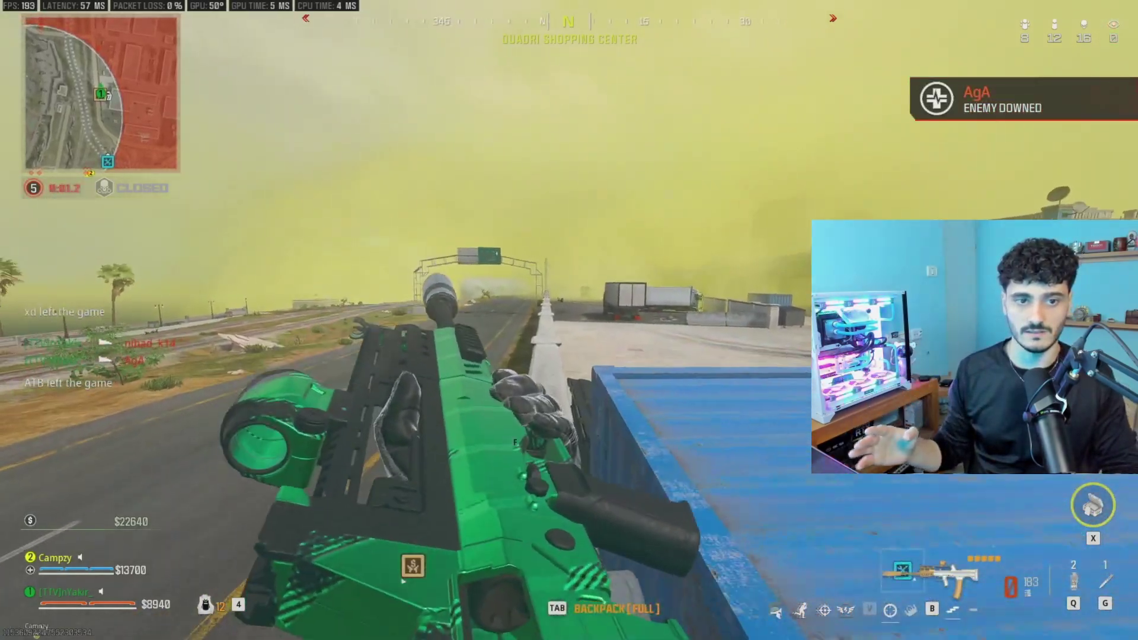
key("w")
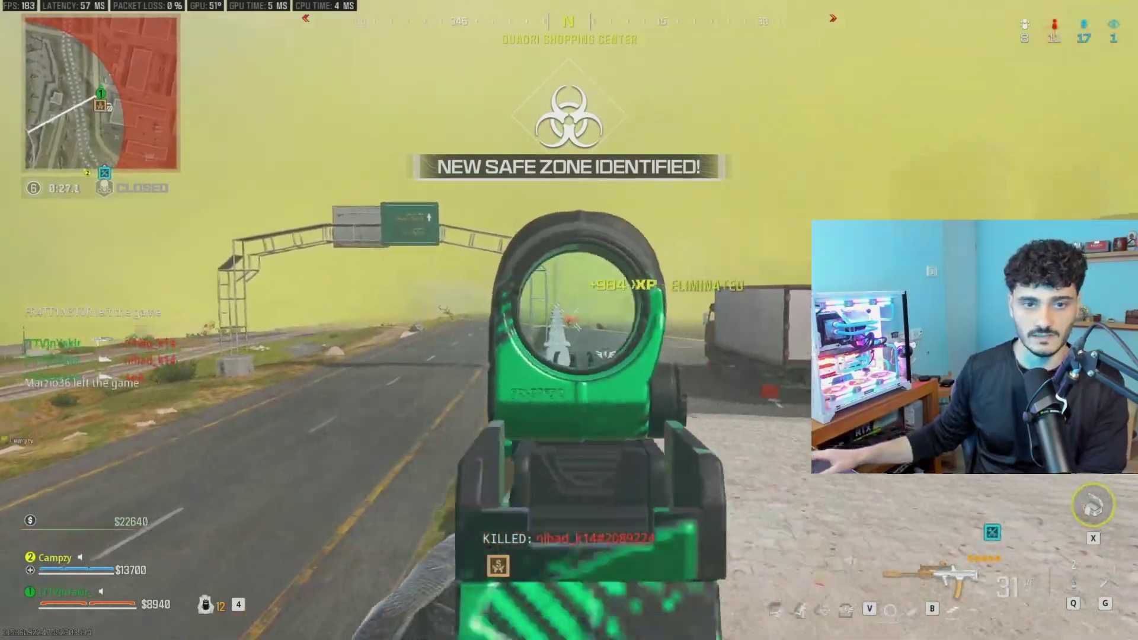
key("shift+w")
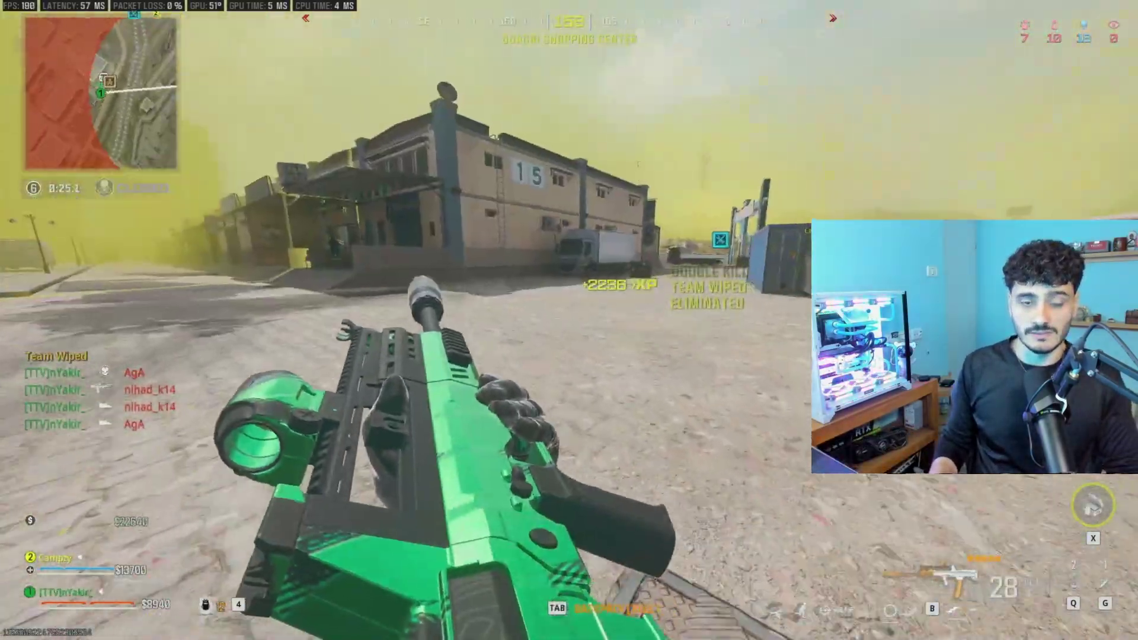
key("1")
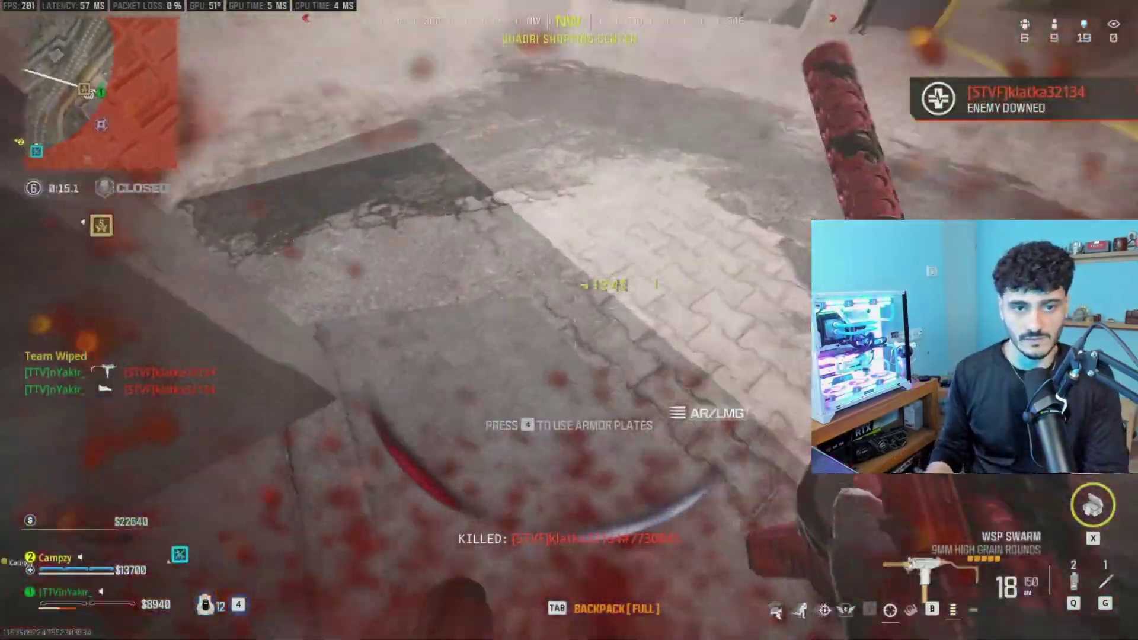
key("w")
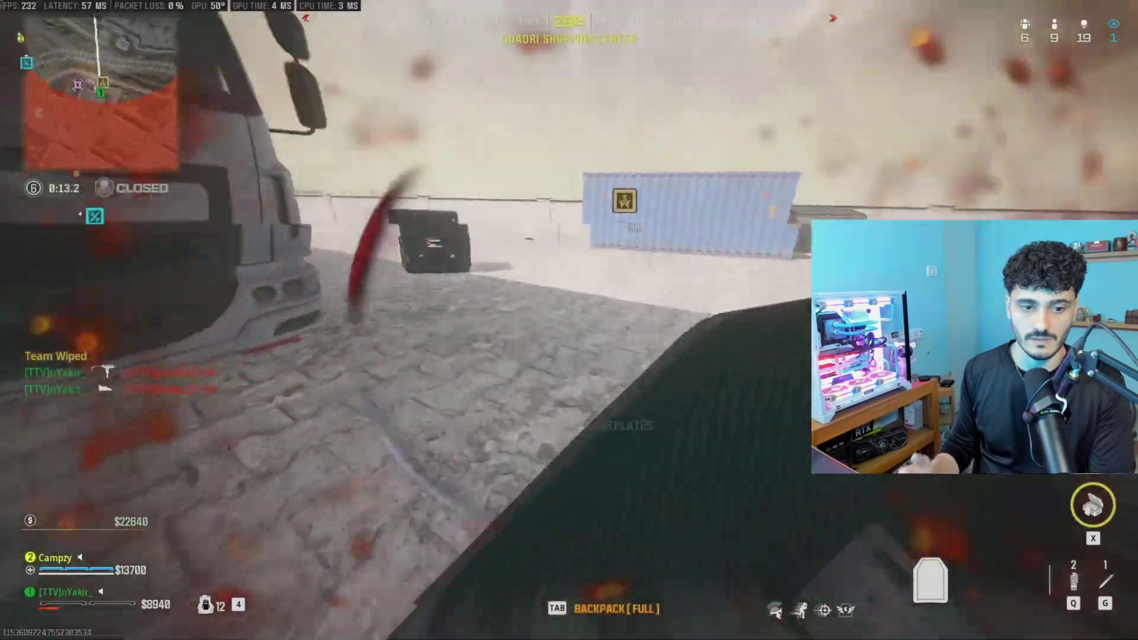
key("w")
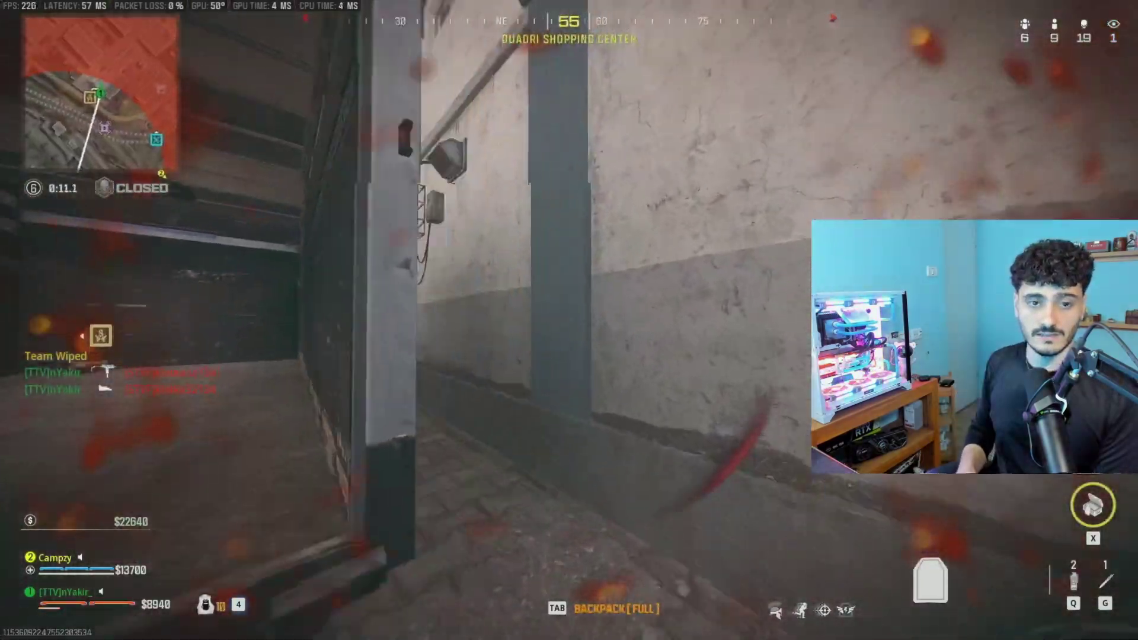
key("s")
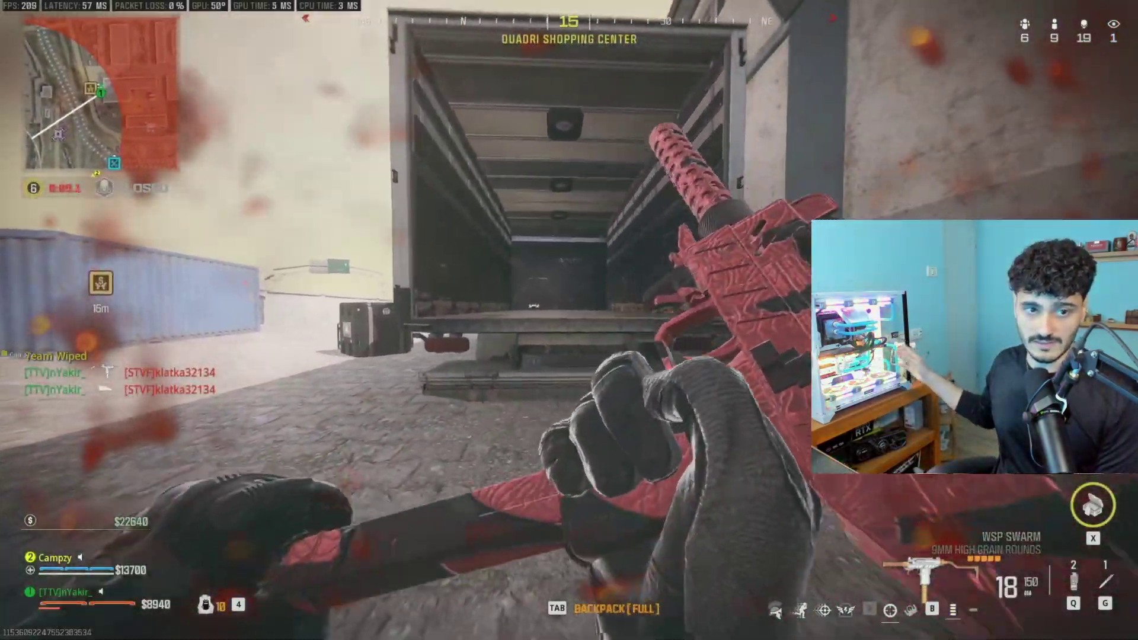
key("w")
key("s")
key("w")
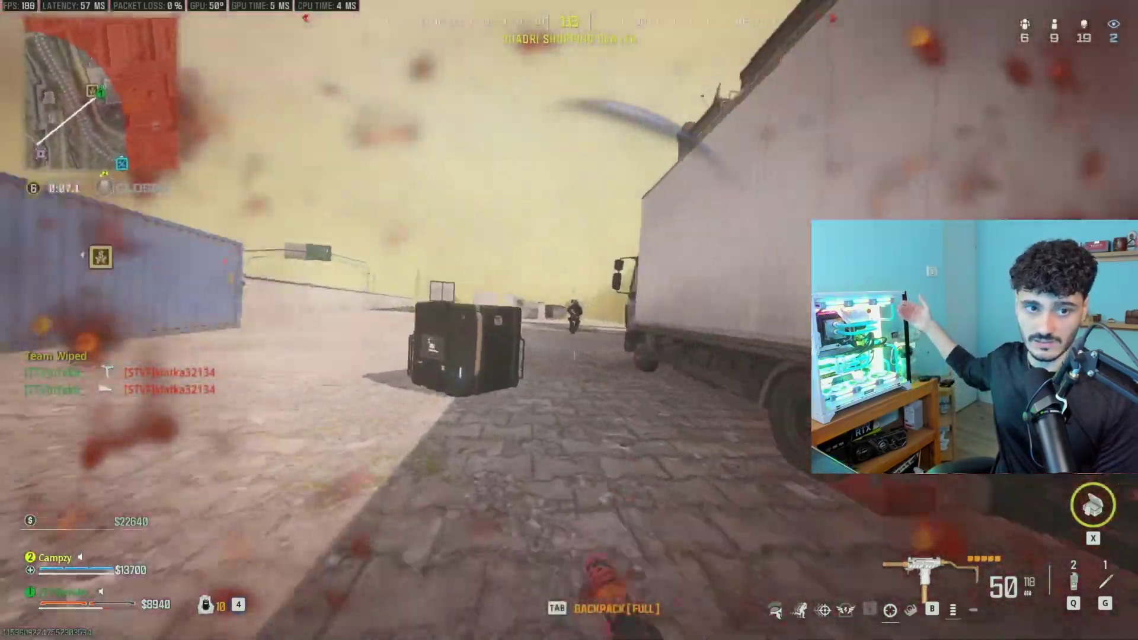
right_click(568, 320)
left_click(569, 320)
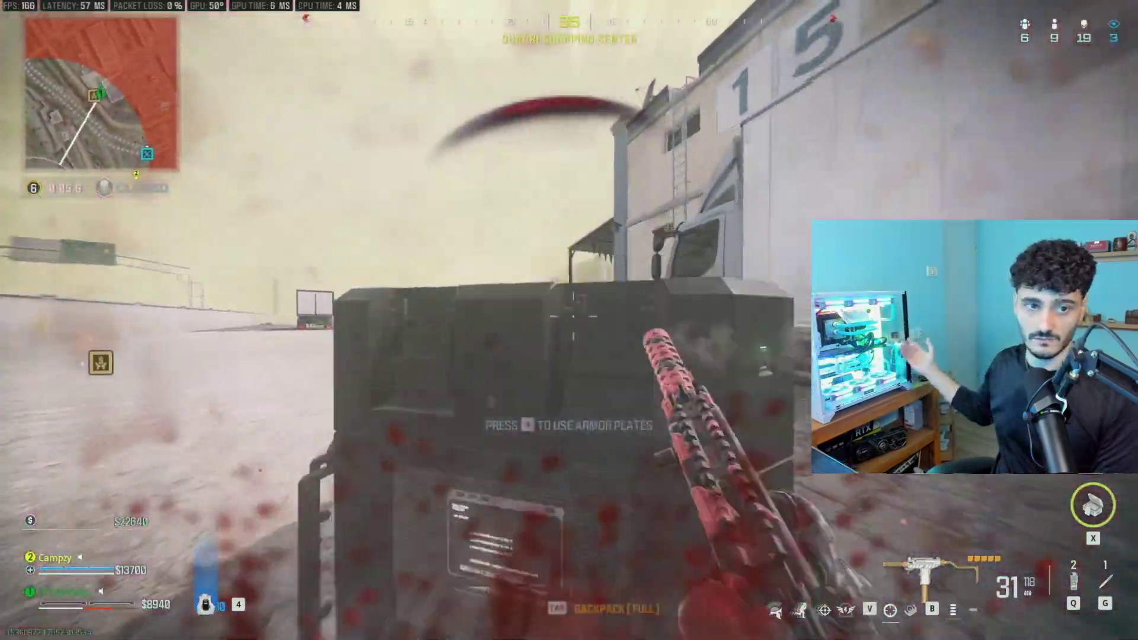
right_click(568, 320)
left_click(569, 320)
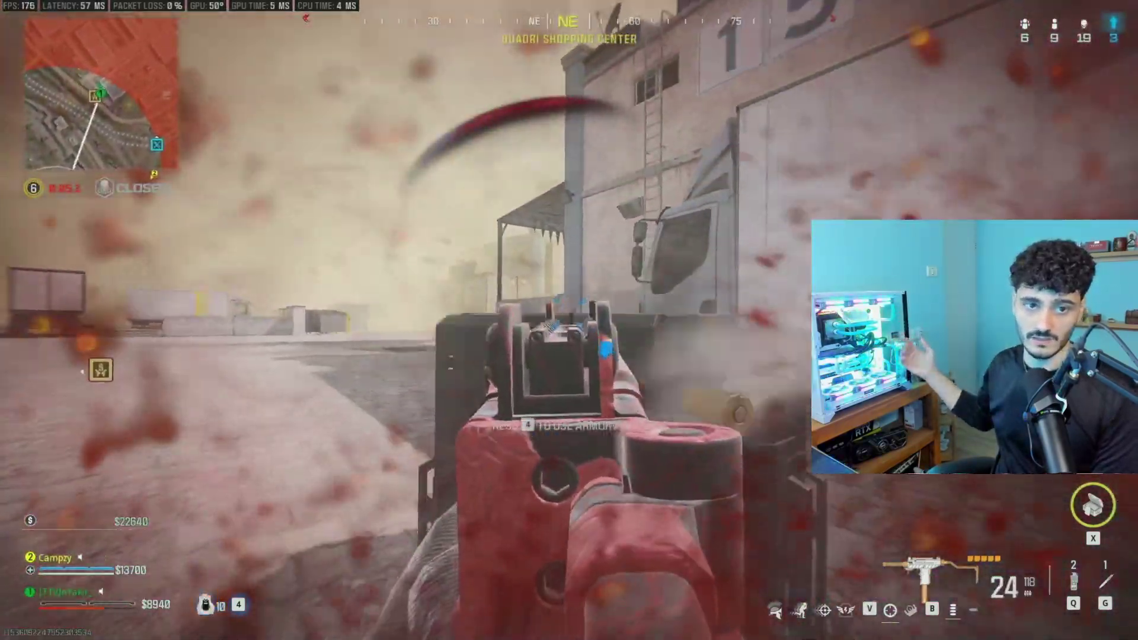
key("s")
key("w")
right_click(569, 320)
left_click(569, 320)
key("s")
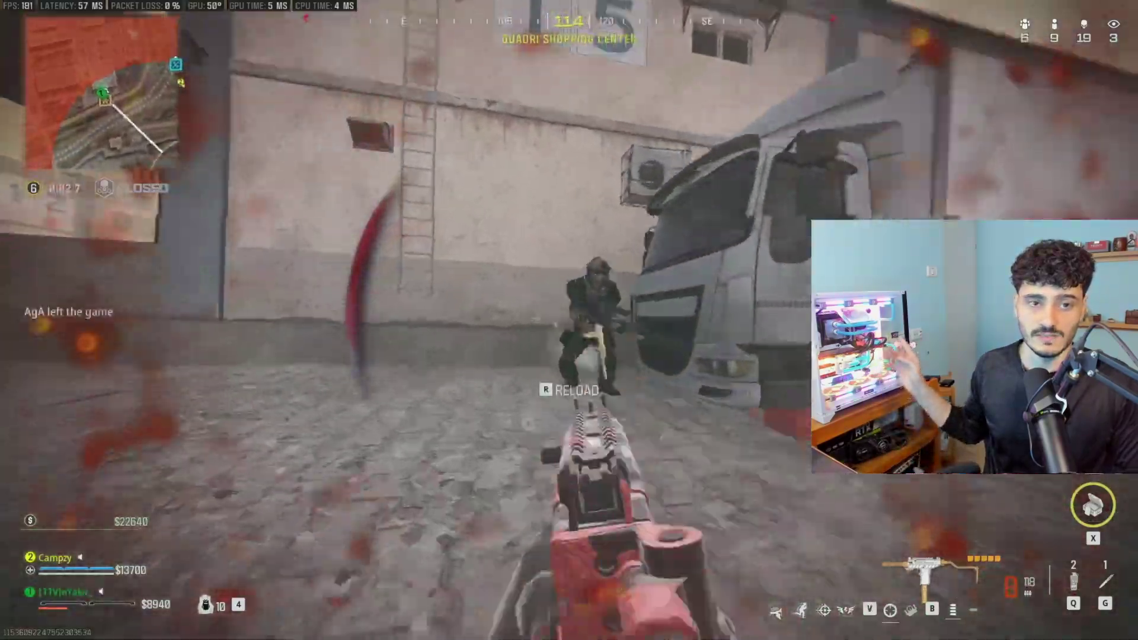
left_click(569, 320)
key("1")
key("w")
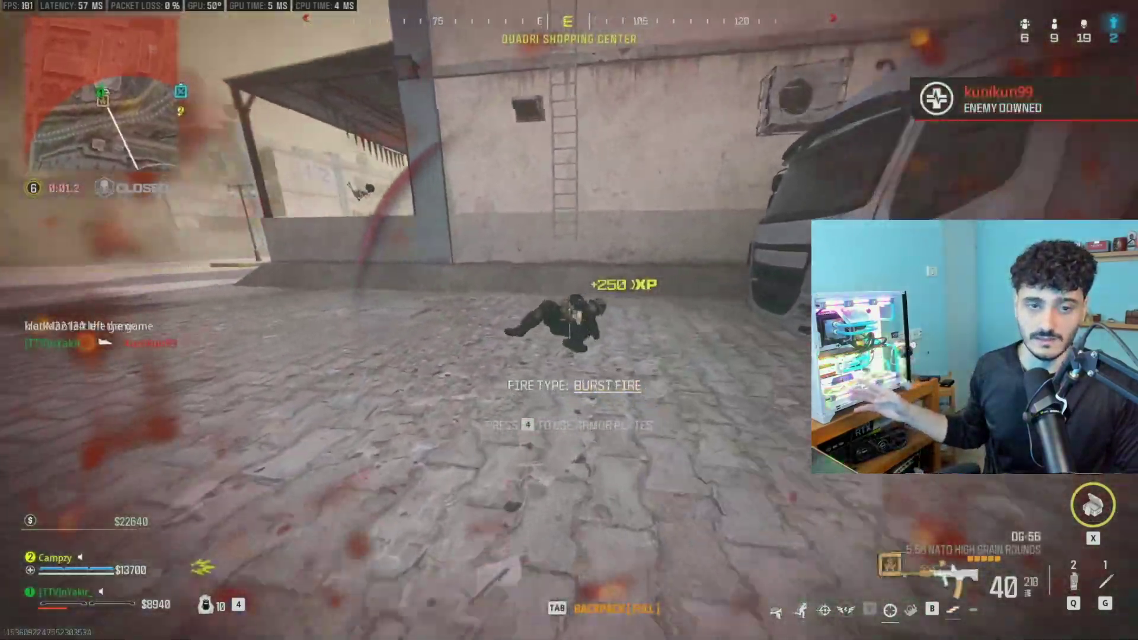
key("v")
key("4")
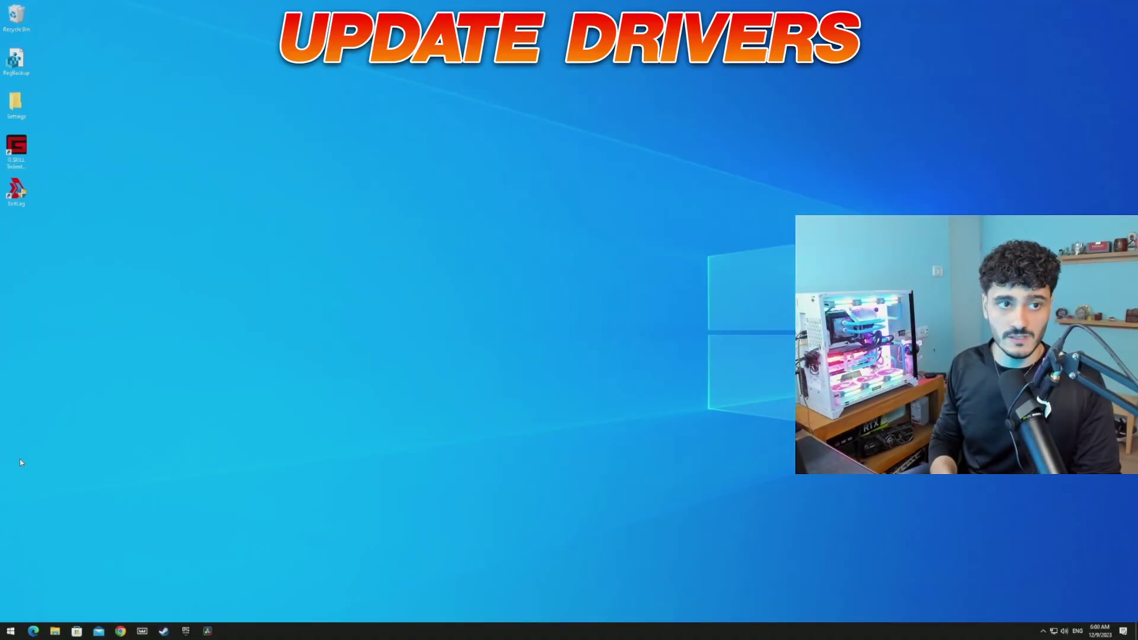
- Search Windows for "upda" and open the update settings
left_click(10, 631)
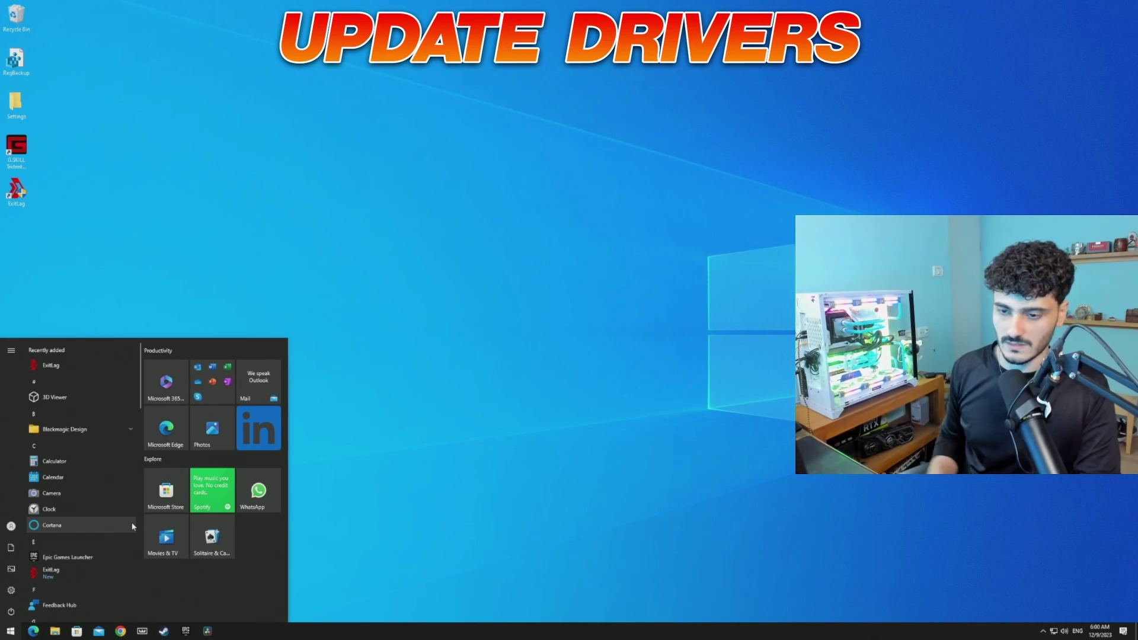
type("upda")
left_click(105, 388)
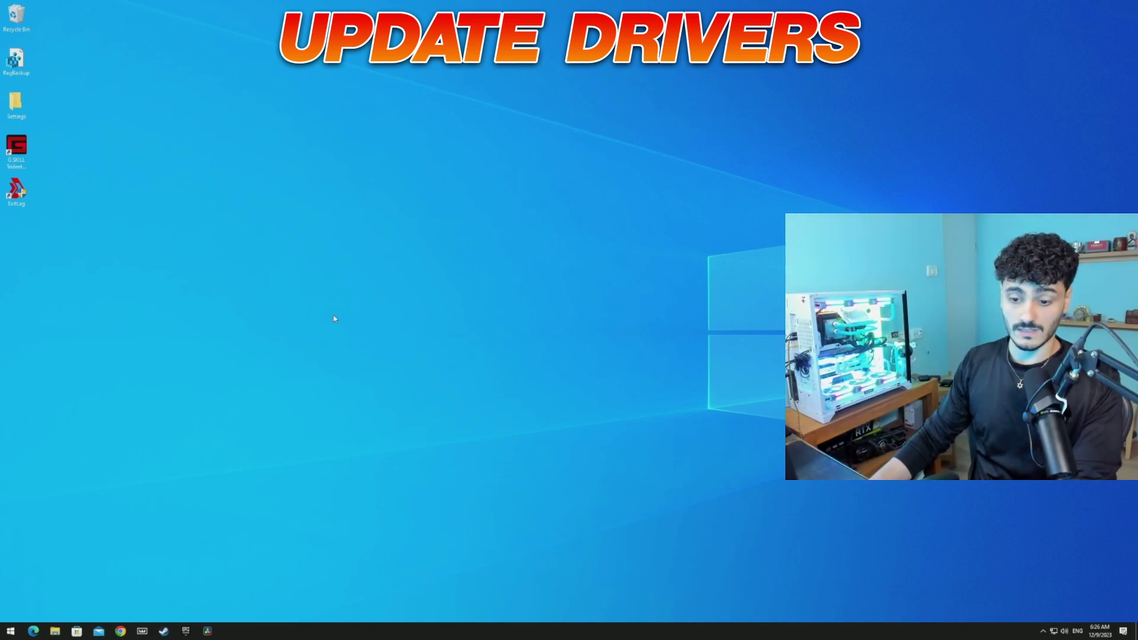
- Open Command Prompt as administrator and enter the system file check command "sfc /scan"
key("super")
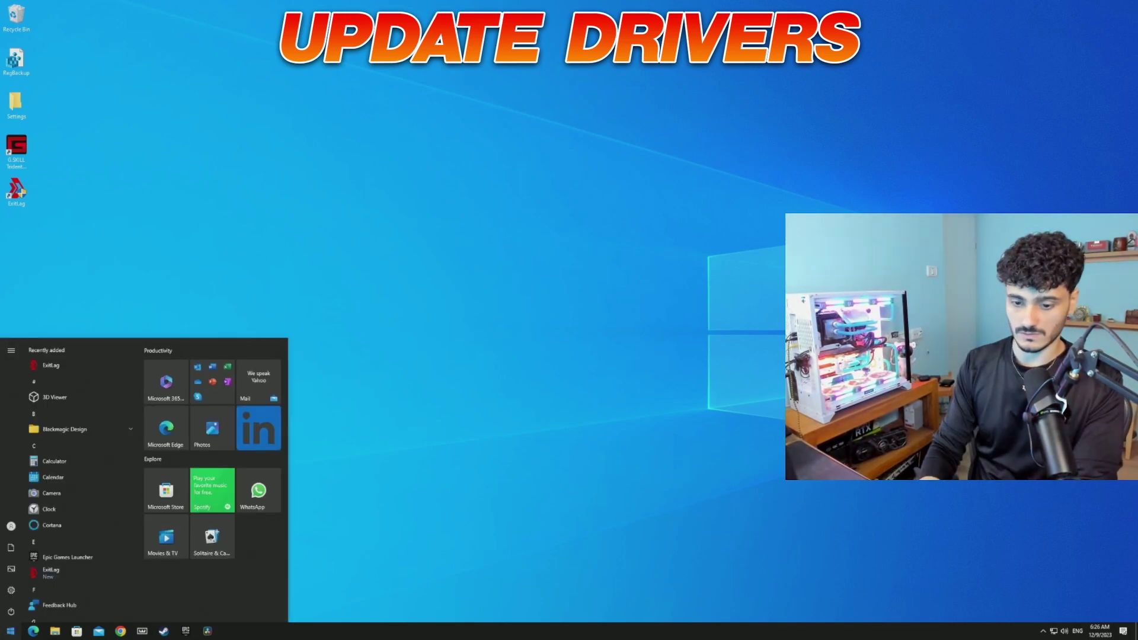
type("cmd")
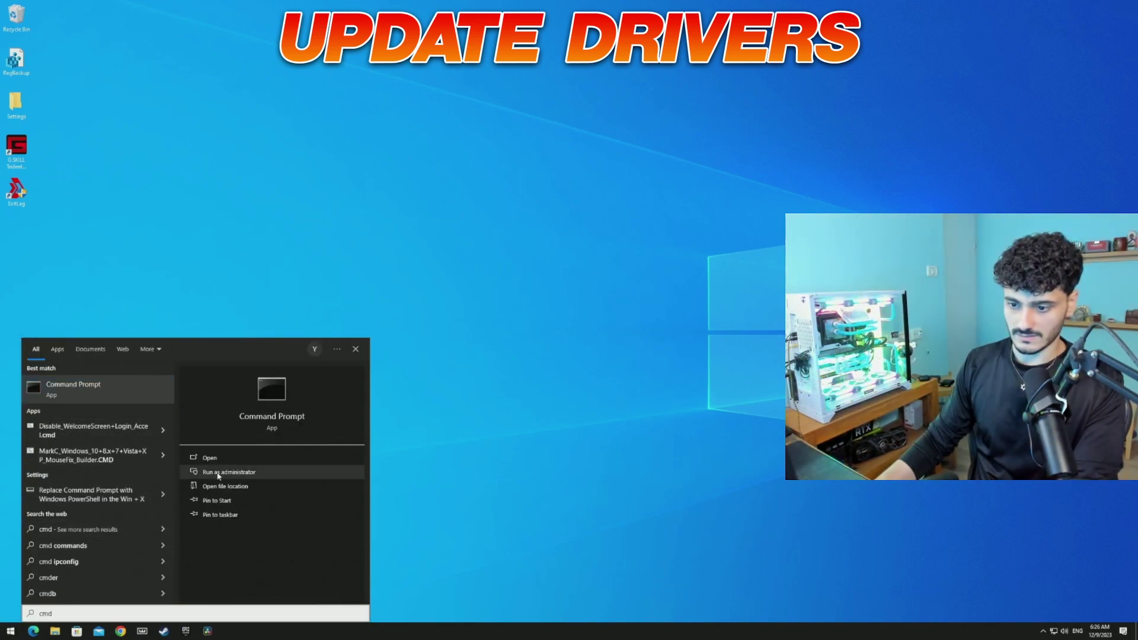
left_click(218, 472)
type("sfc")
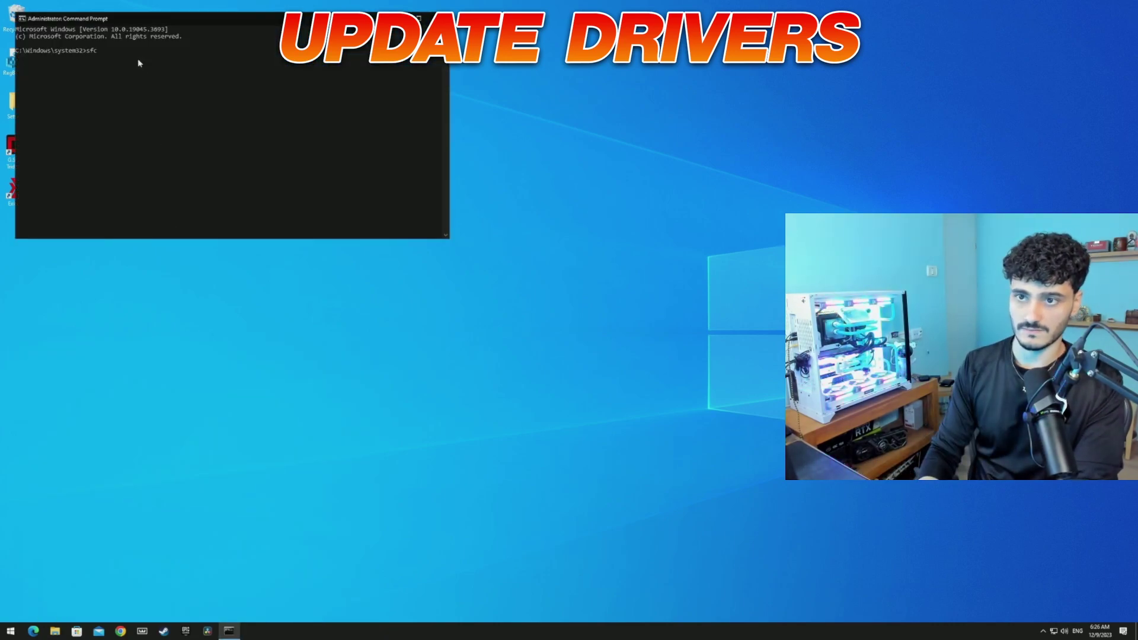
type(" /scan")
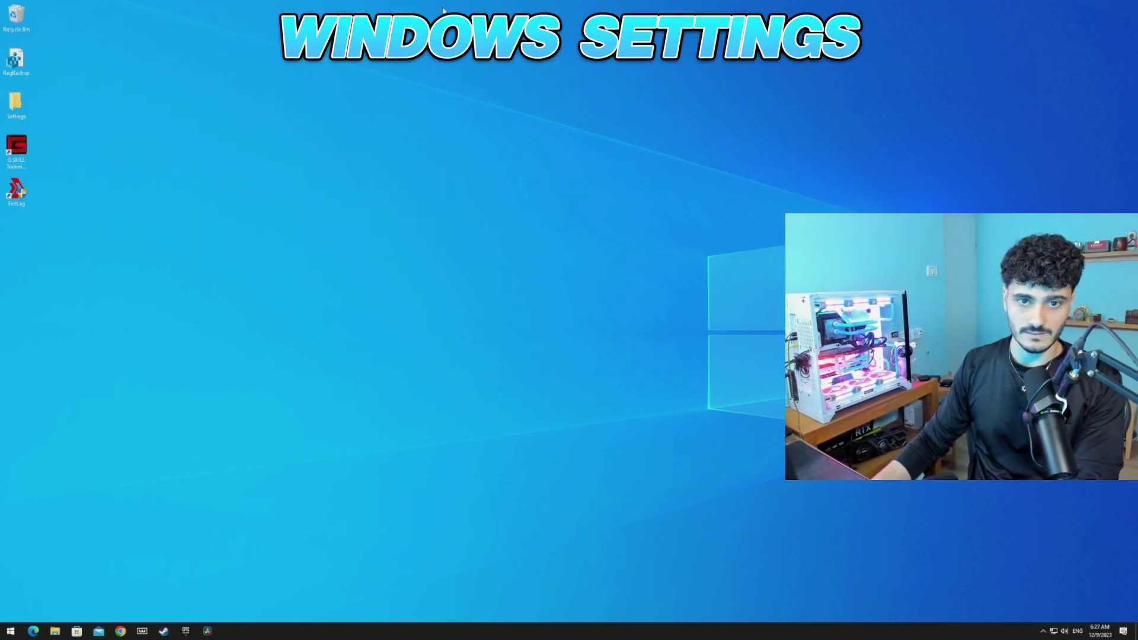
- Search Windows for "game mode" and open the Game Mode settings
left_click(17, 632)
type("gasme mode")
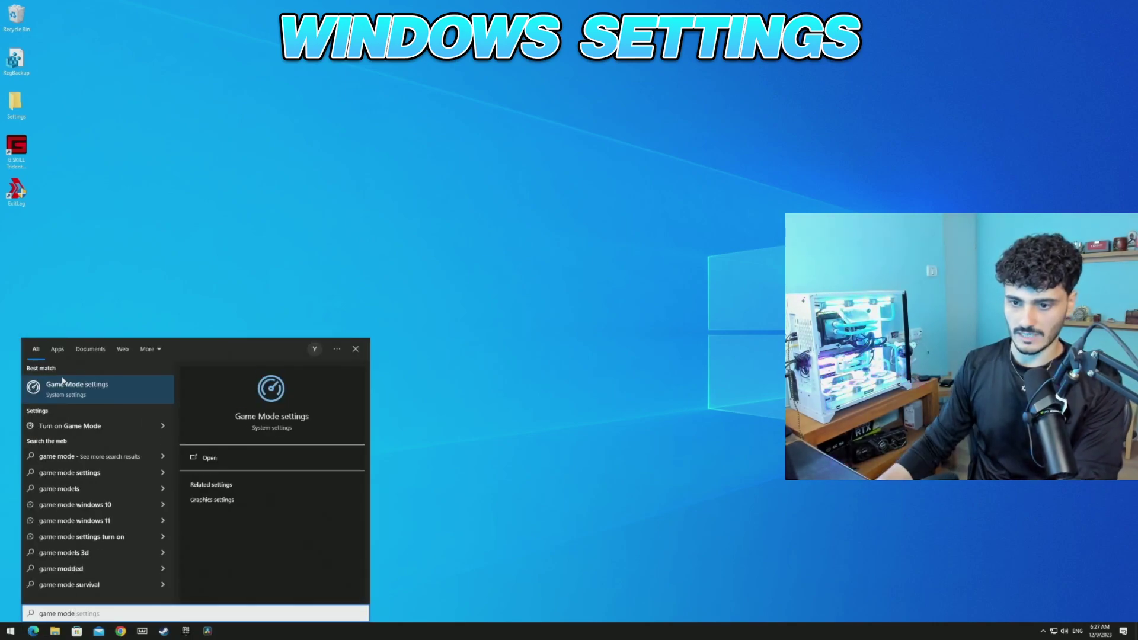
left_click(79, 389)
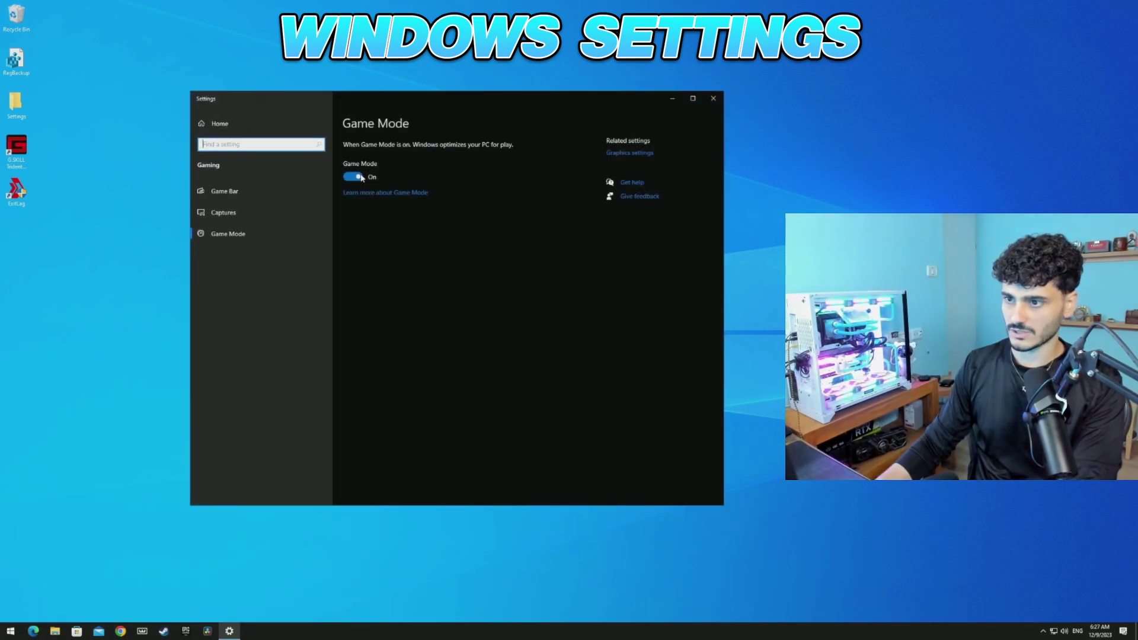
- Open the graphics settings related to Game Mode and save High performance as the graphics preference for Call of Duty HQ
left_click(631, 153)
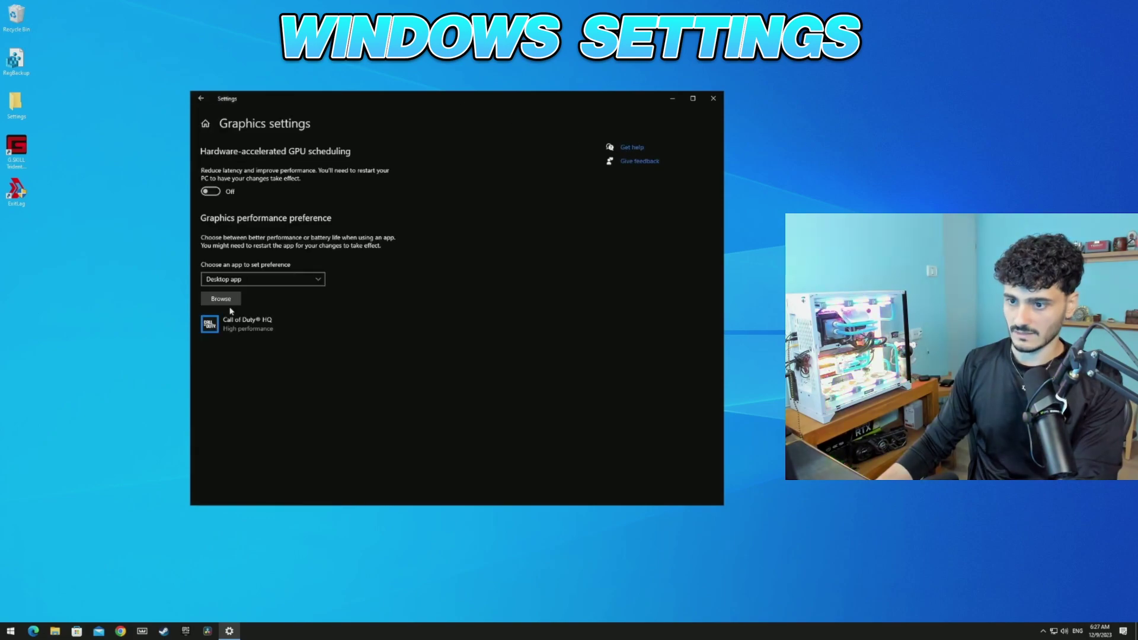
left_click(233, 327)
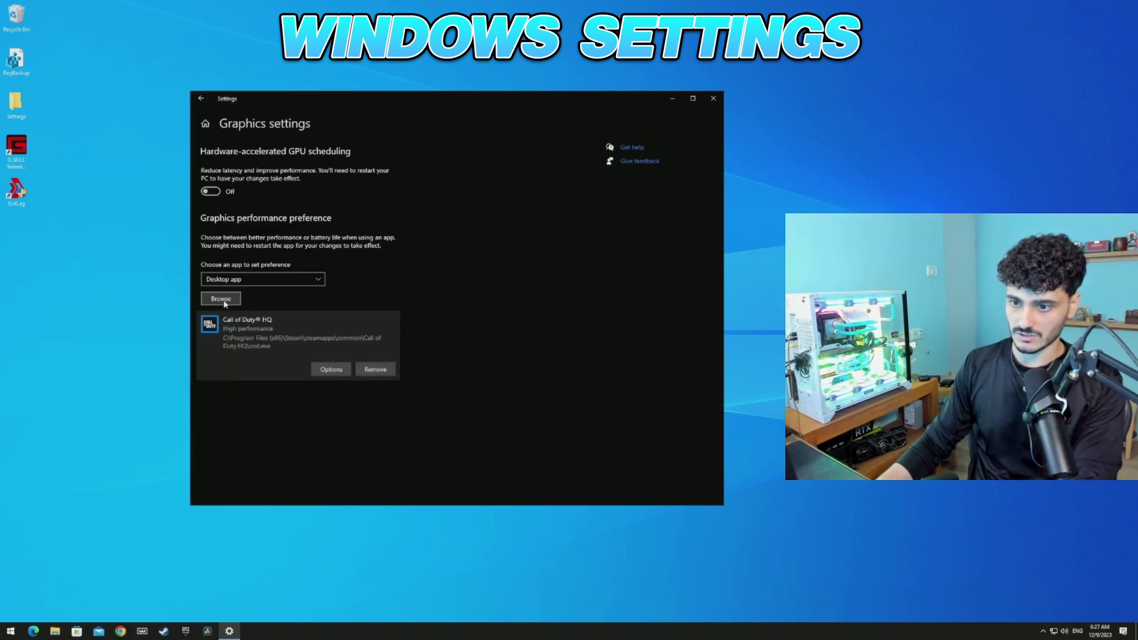
left_click(221, 298)
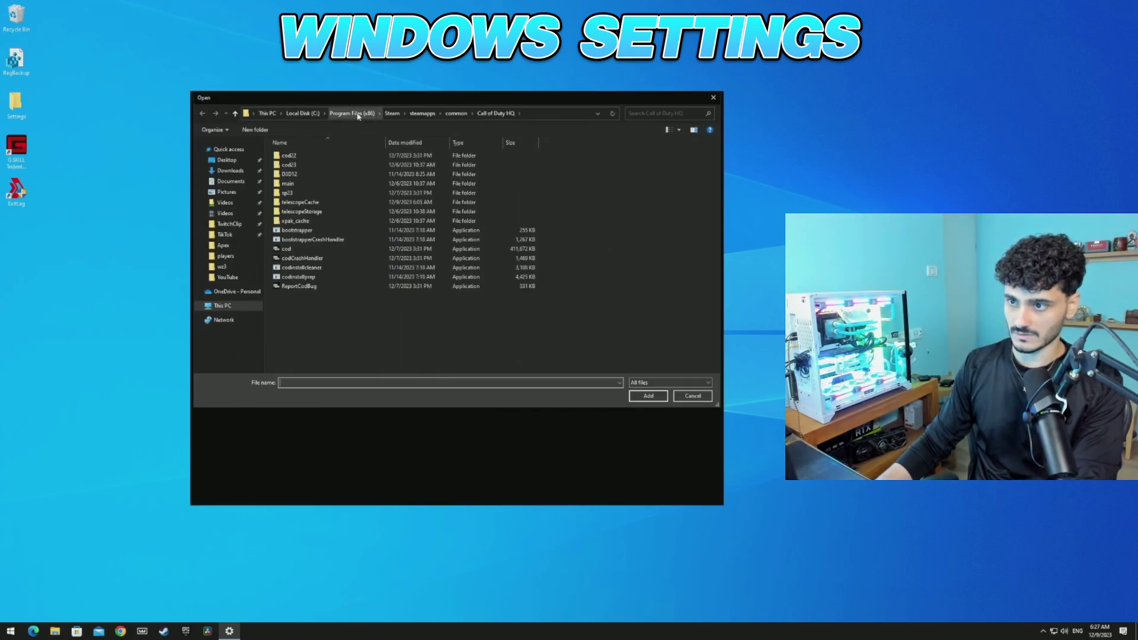
left_click(713, 97)
left_click(330, 369)
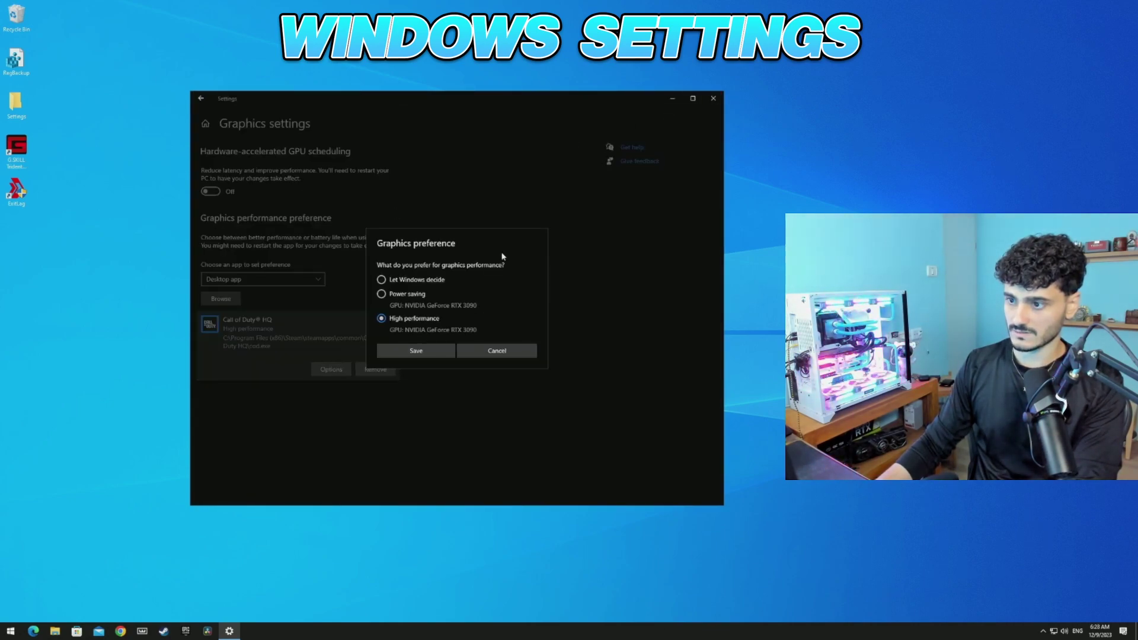
left_click(423, 351)
left_click(713, 97)
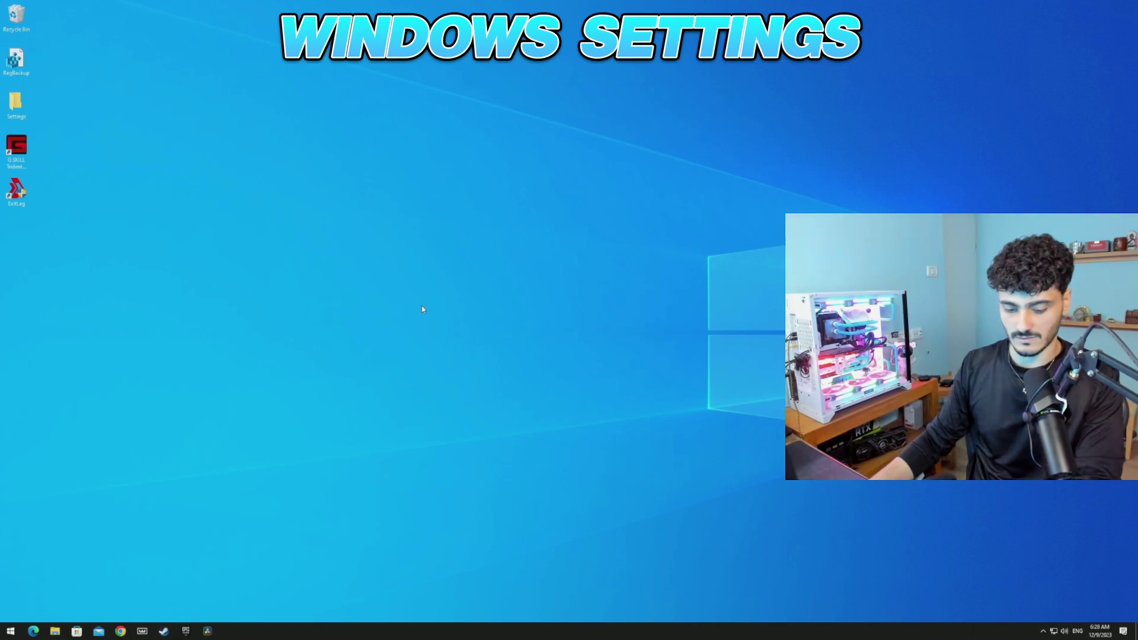
- Open the startup apps list in Task Manager and bring up the options for the Trident Z Lighting Control entry
key("ctrl+shift+Escape")
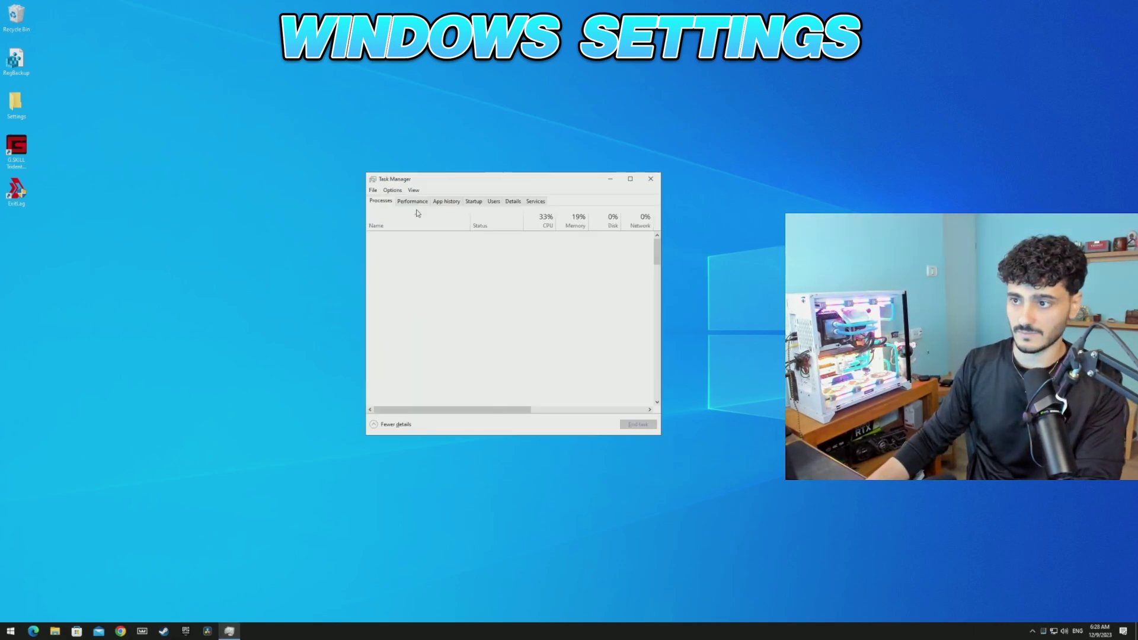
left_click_drag(396, 171, 380, 161)
left_click(456, 192)
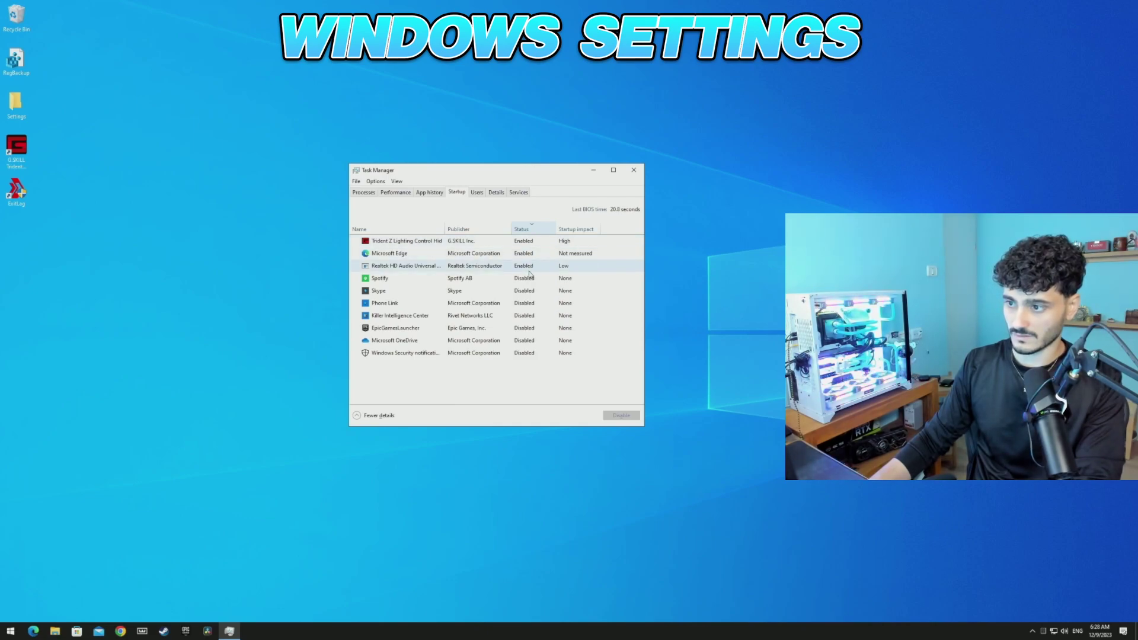
right_click(526, 240)
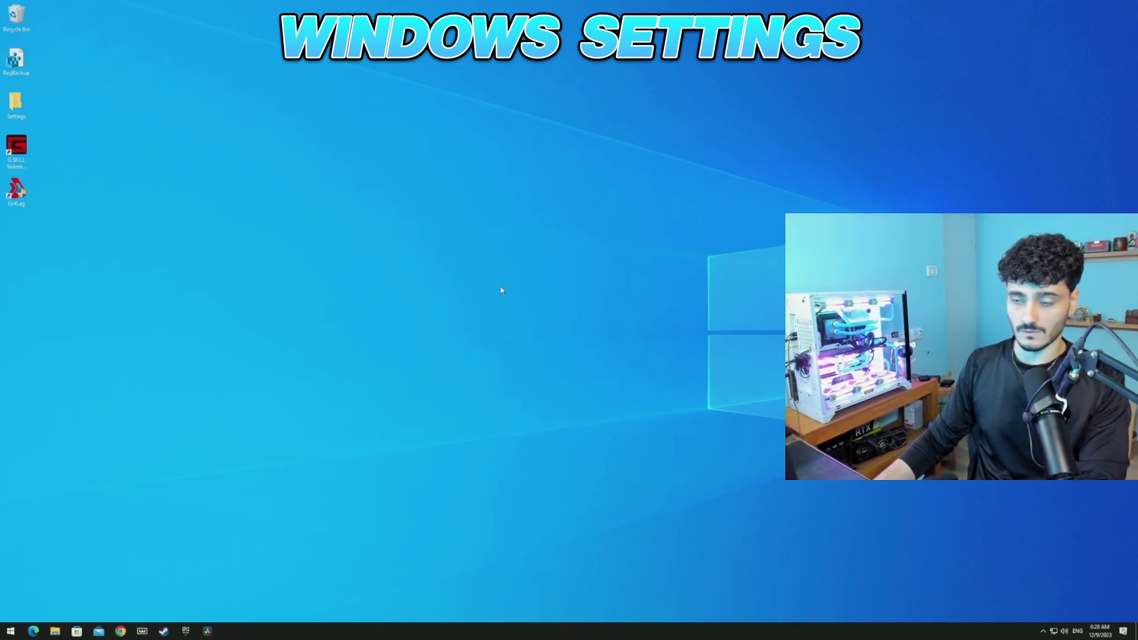
- Open the Ethernet connection's properties through the Network and Sharing Center
right_click(1054, 632)
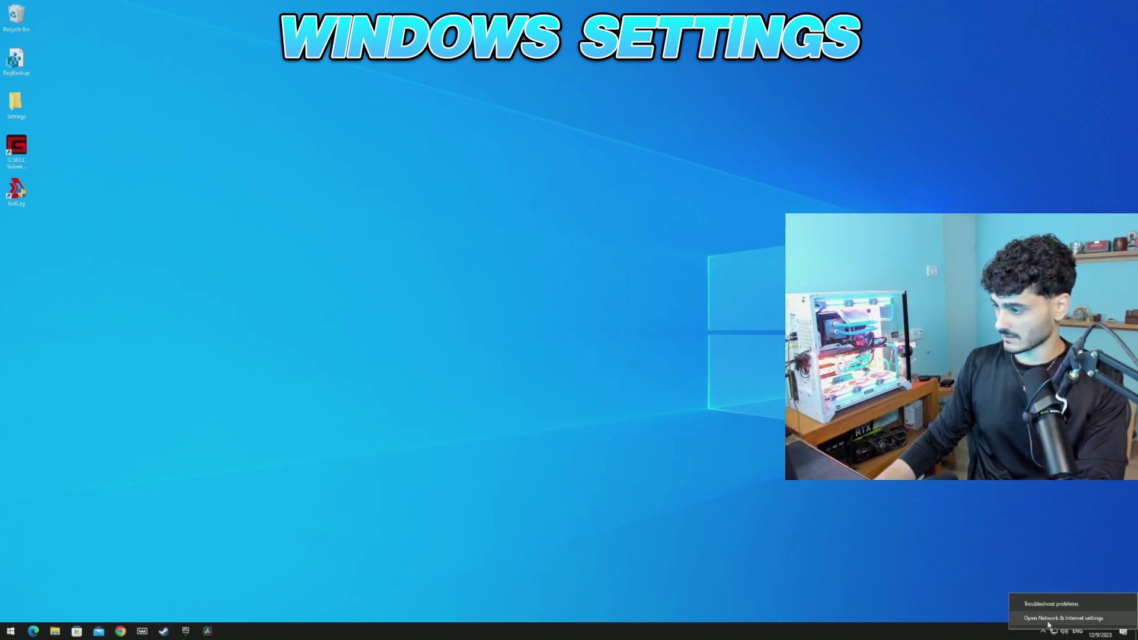
left_click(1049, 624)
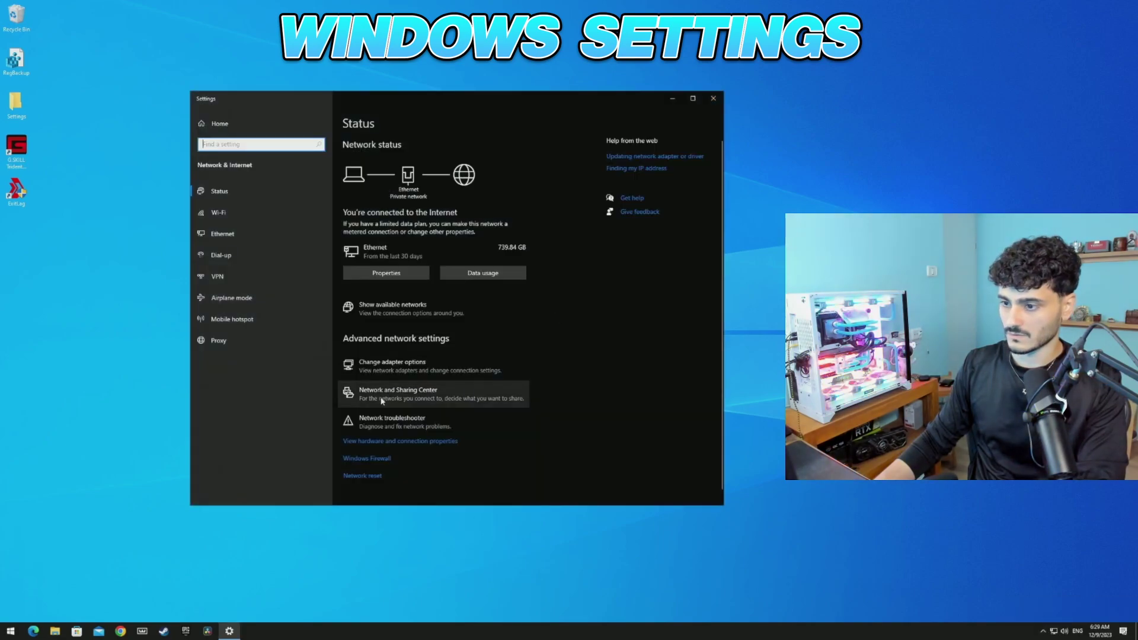
left_click(383, 397)
left_click(538, 269)
left_click(516, 388)
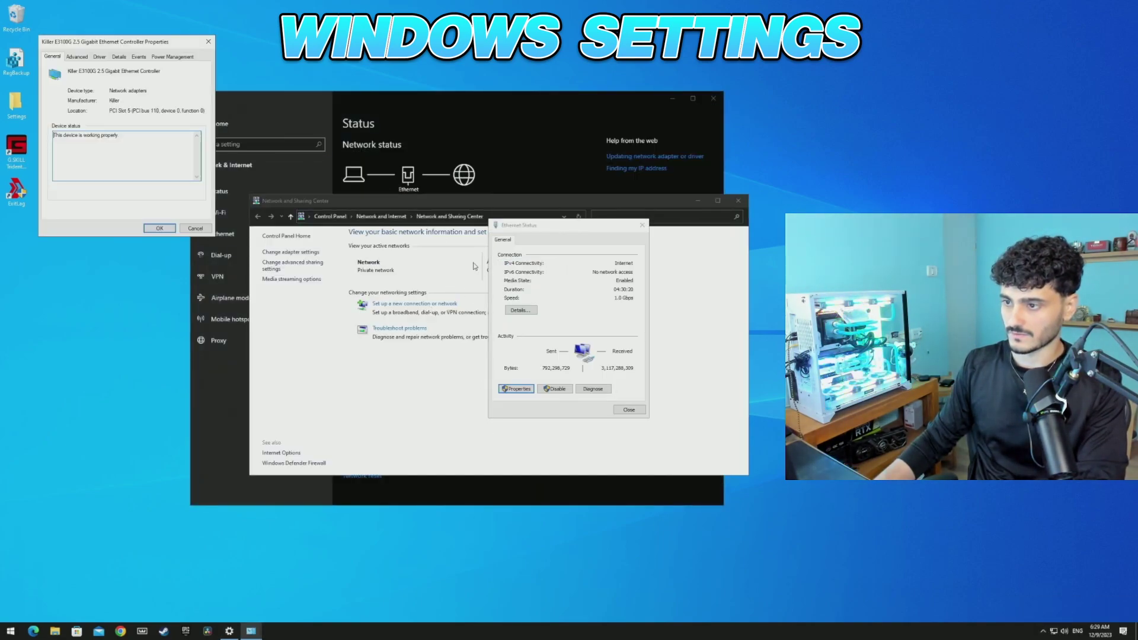
- Check the Ethernet controller's Energy-Efficient Ethernet, Gigabit Lite and Green Ethernet advanced properties and accept the dialog
left_click(172, 56)
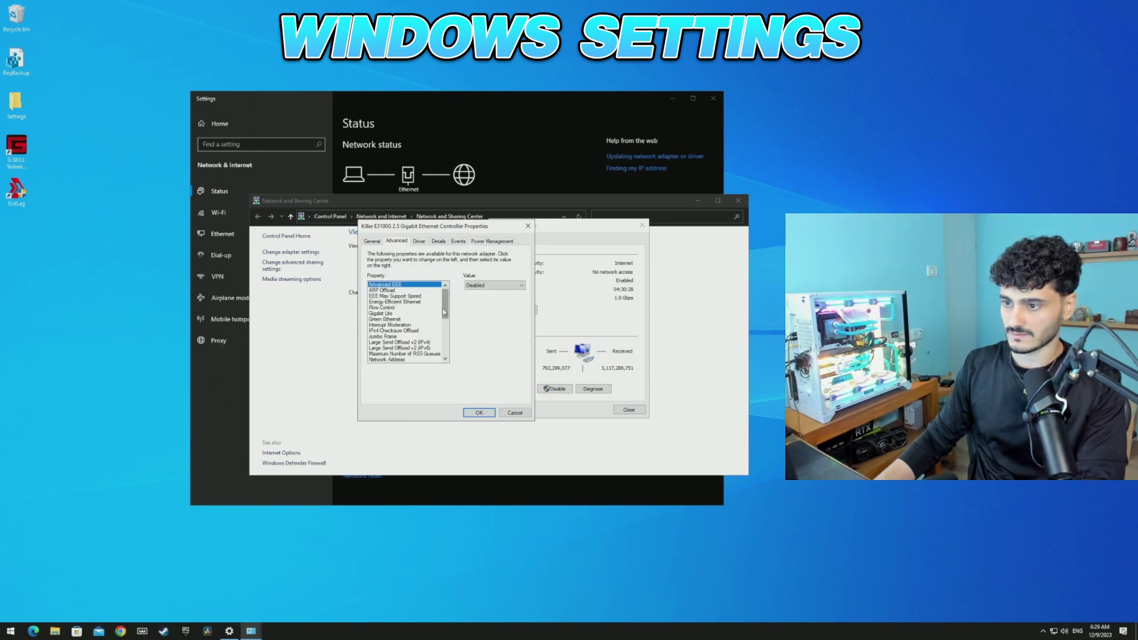
left_click(415, 303)
left_click(395, 313)
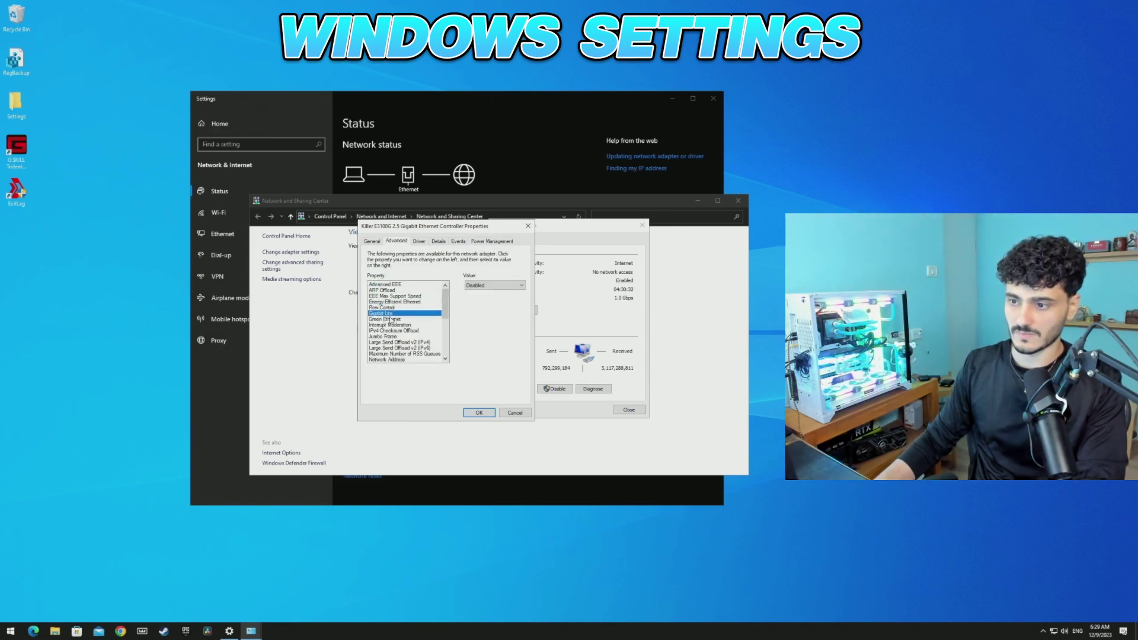
left_click(400, 319)
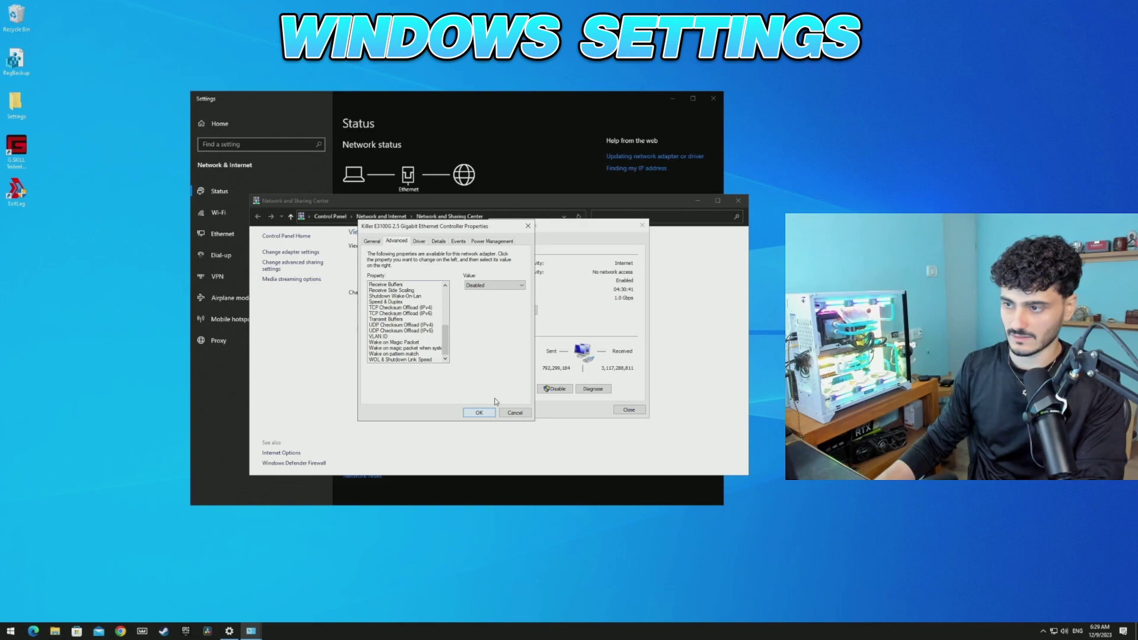
left_click(478, 412)
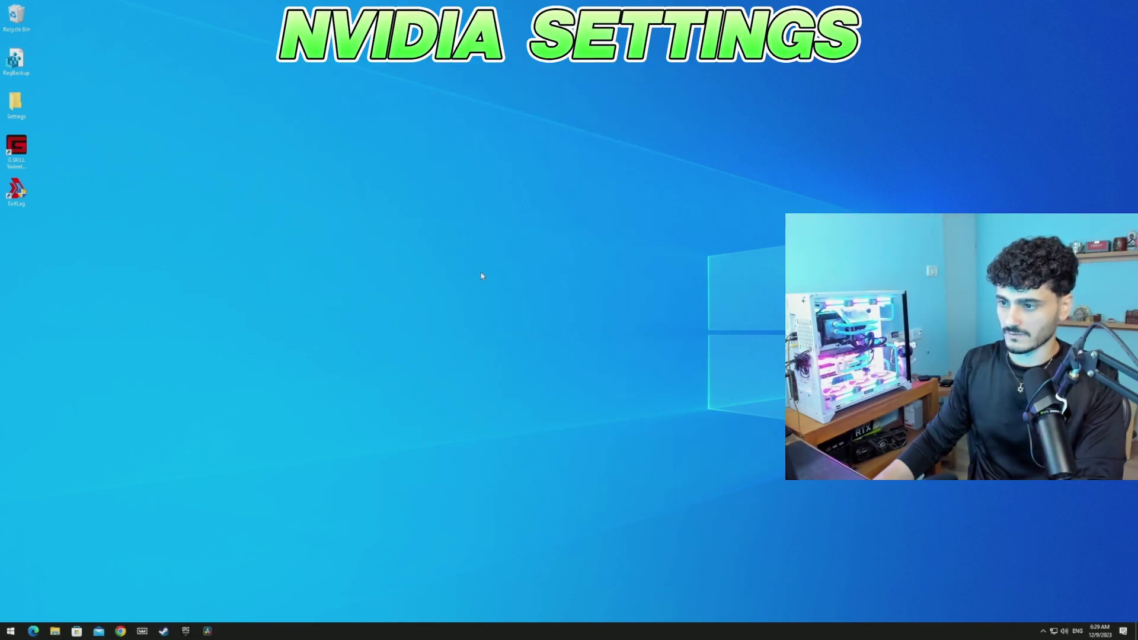
- Open NVIDIA Control Panel and set the image settings to use the preference emphasizing Performance
right_click(481, 276)
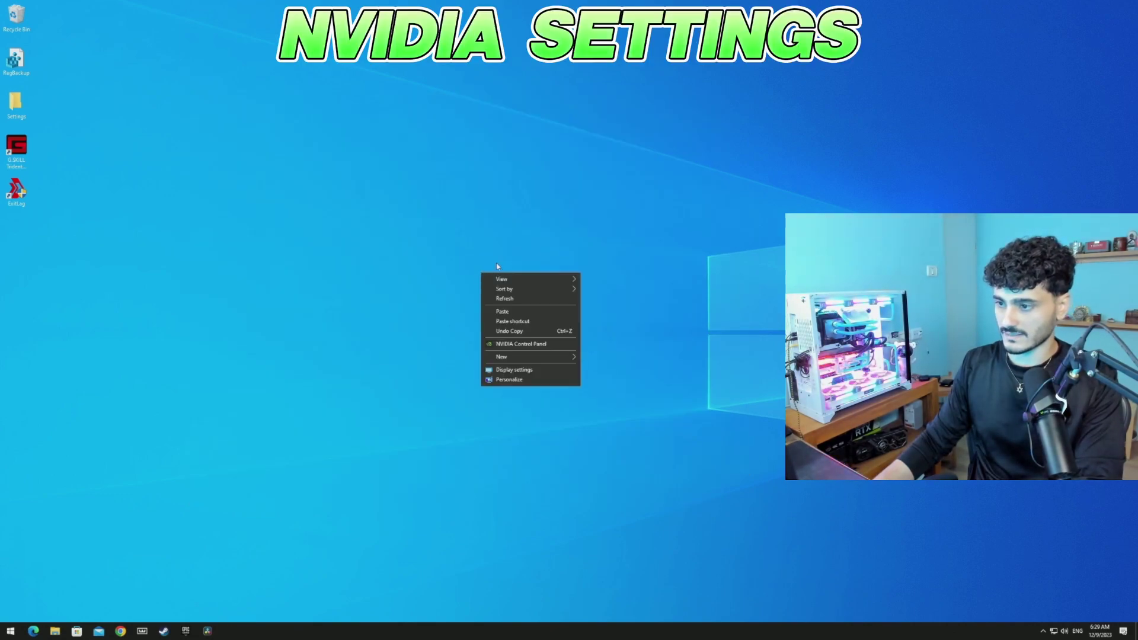
left_click(523, 344)
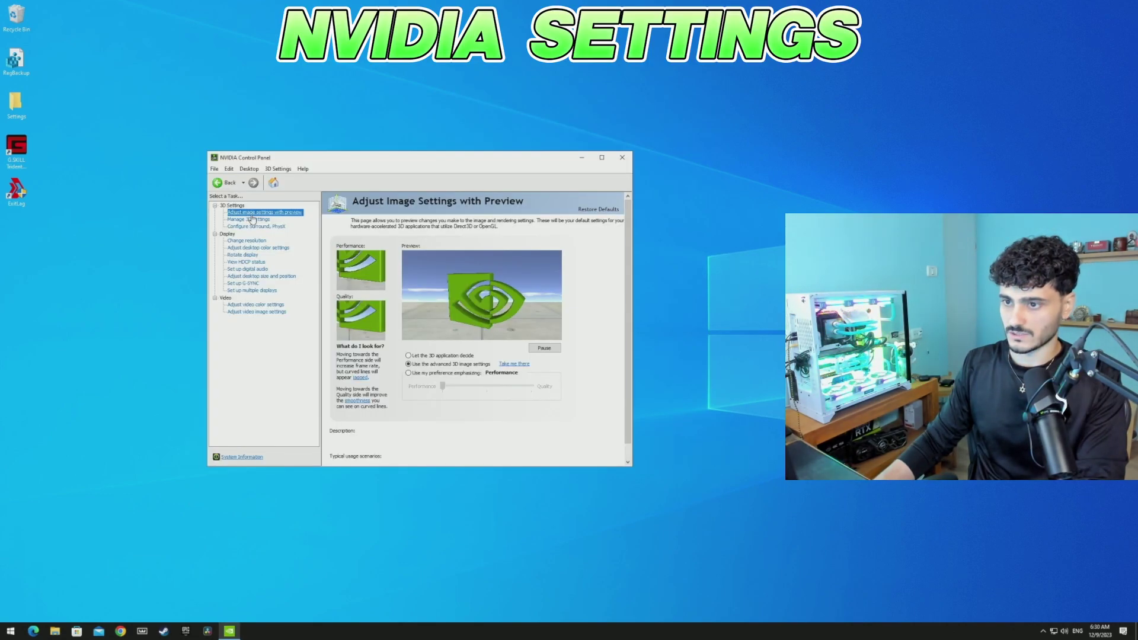
left_click(408, 372)
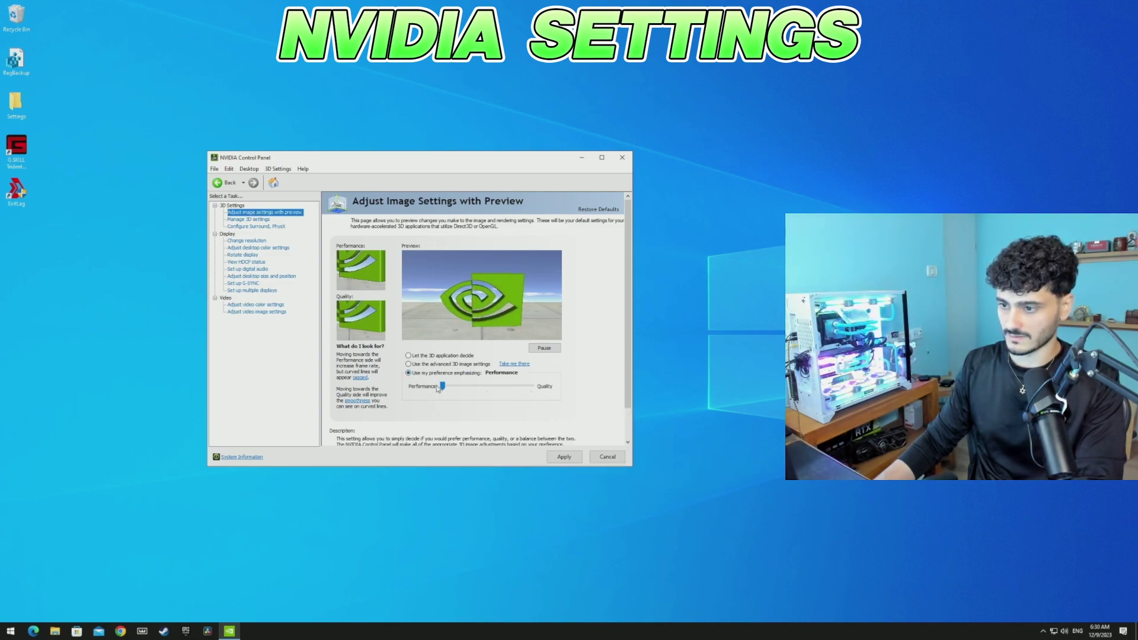
- Set Power management mode to Normal in the global 3D settings
left_click(254, 218)
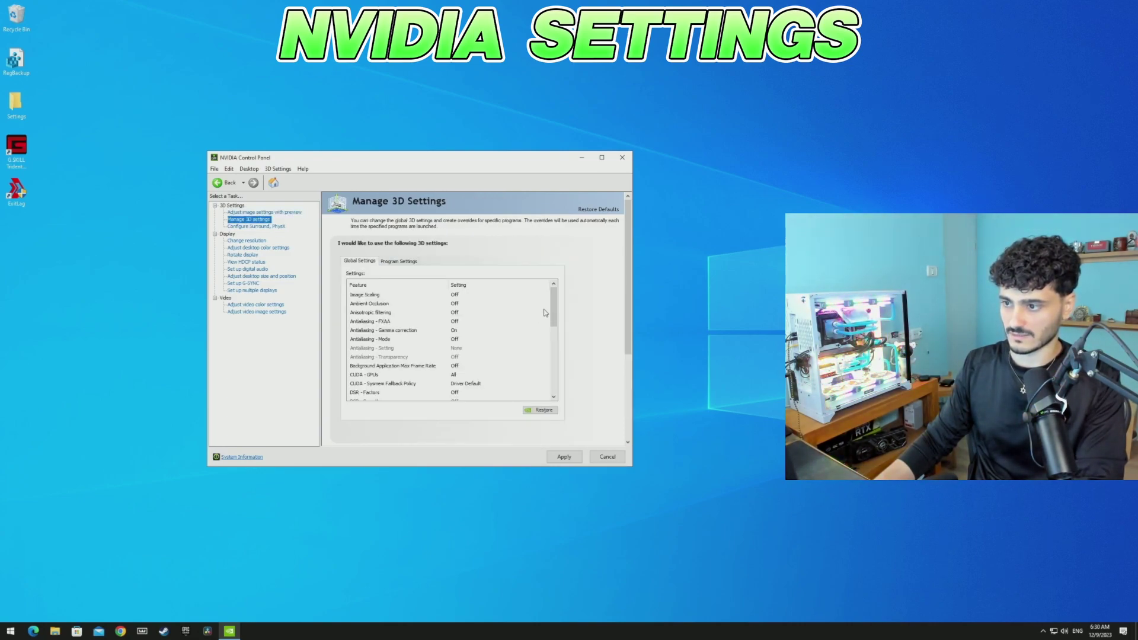
left_click_drag(554, 305, 546, 383)
scroll(473, 302, "up", 1)
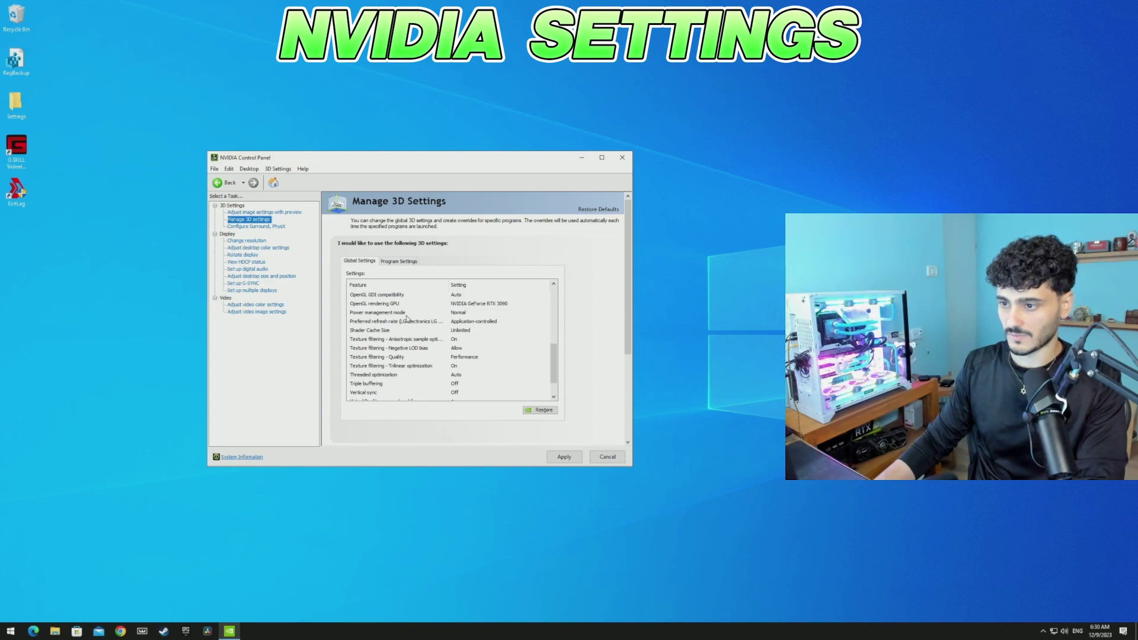
left_click(440, 314)
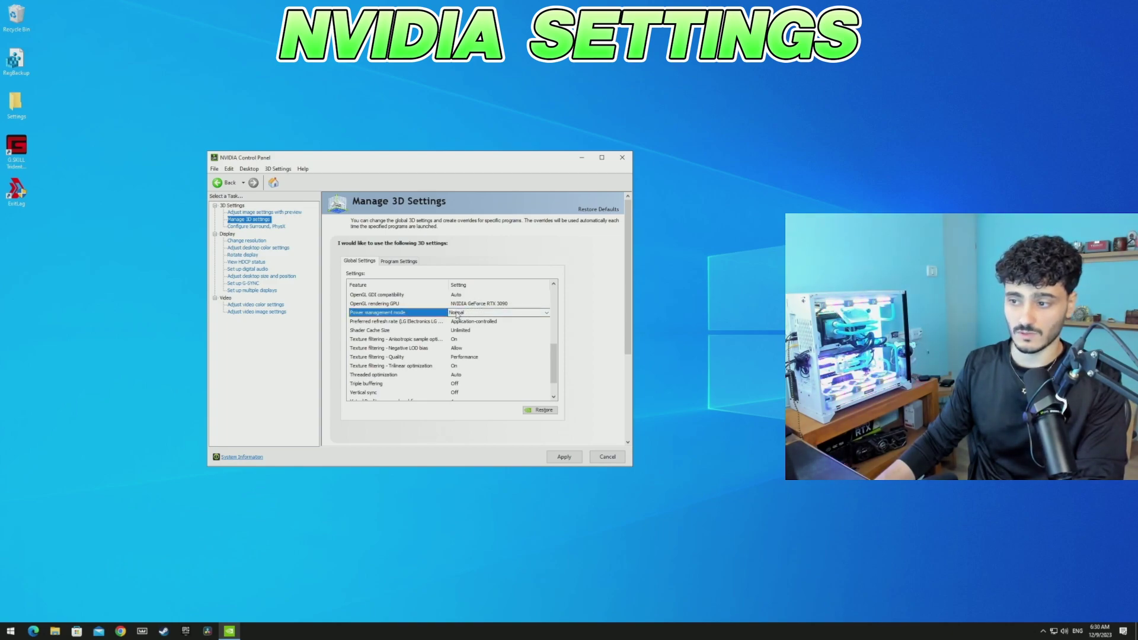
left_click(466, 314)
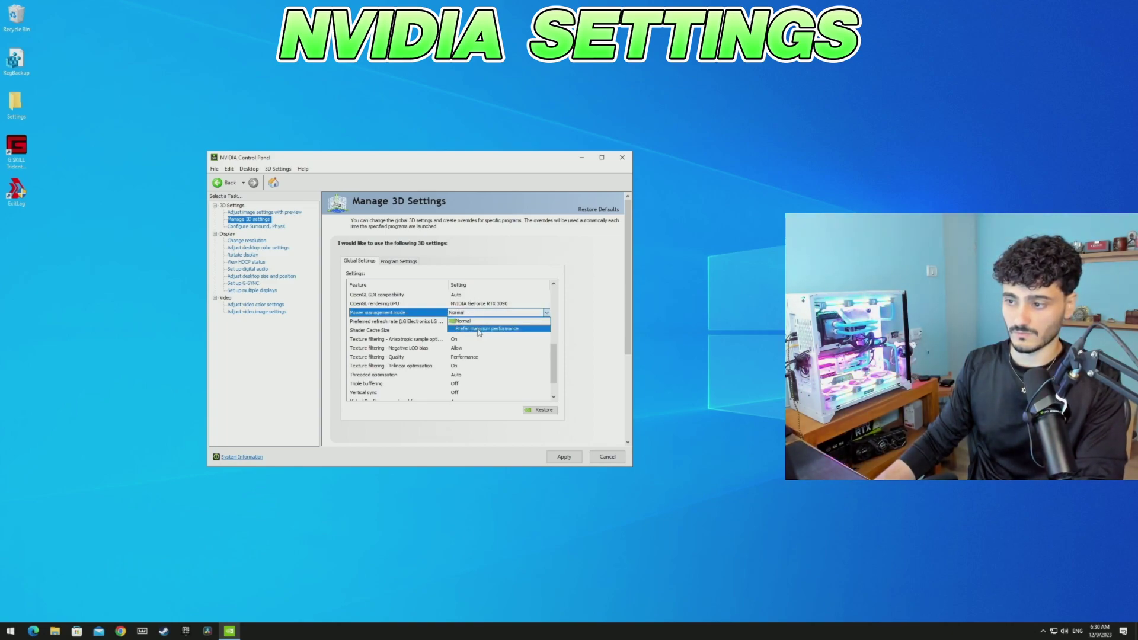
left_click(466, 320)
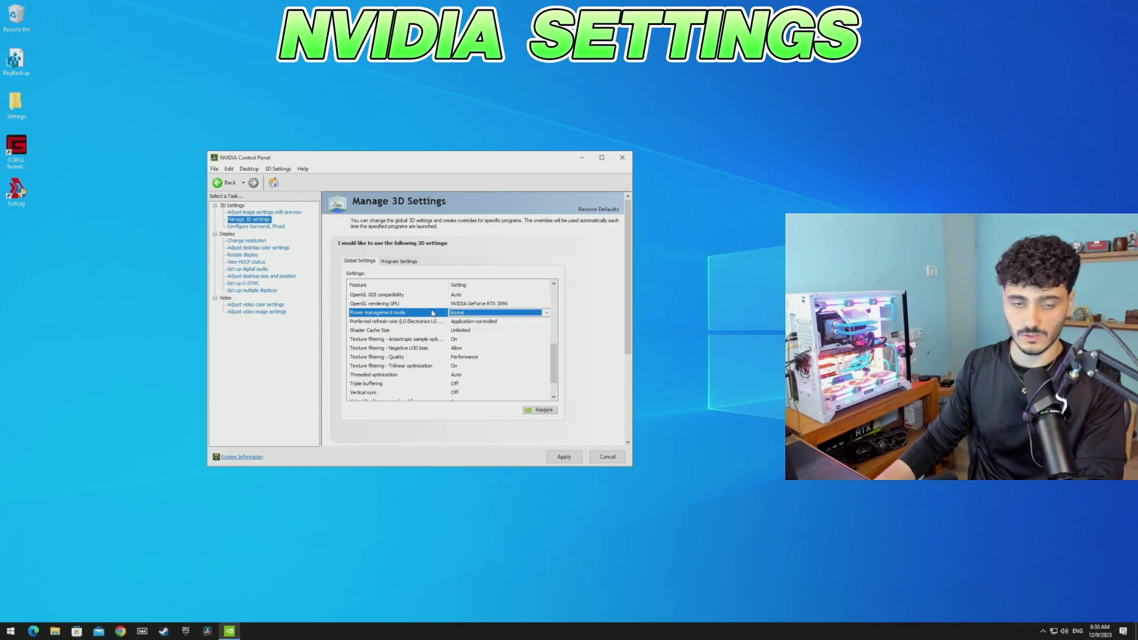
- Check the Shader Cache Size, Texture filtering - Quality and Low Latency Mode options in the global 3D settings
left_click(467, 331)
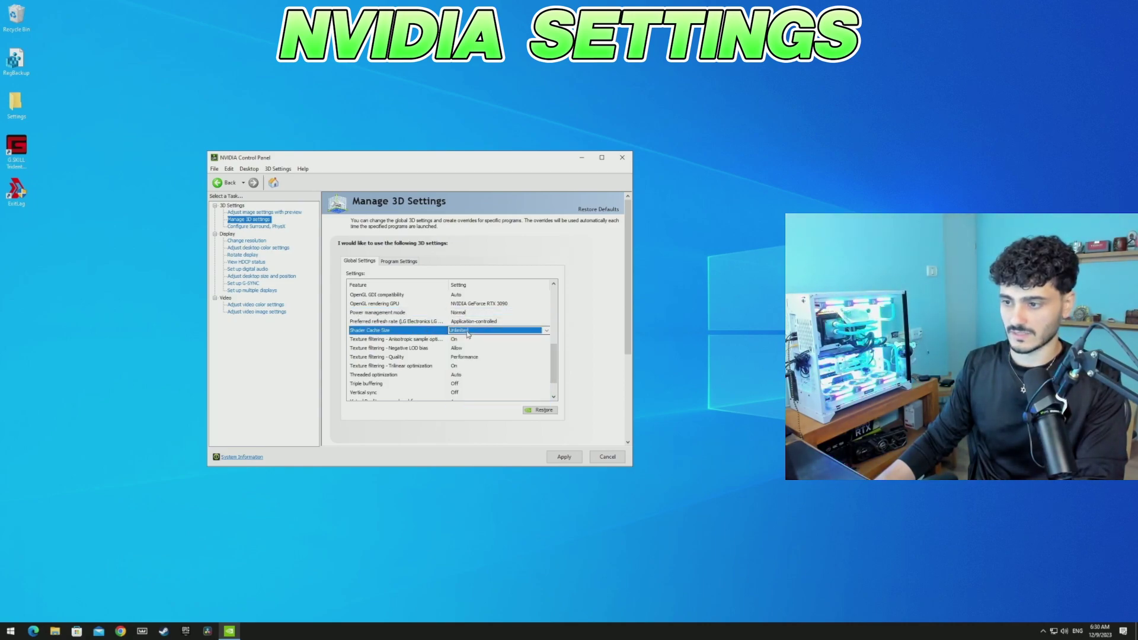
left_click(408, 359)
left_click(464, 358)
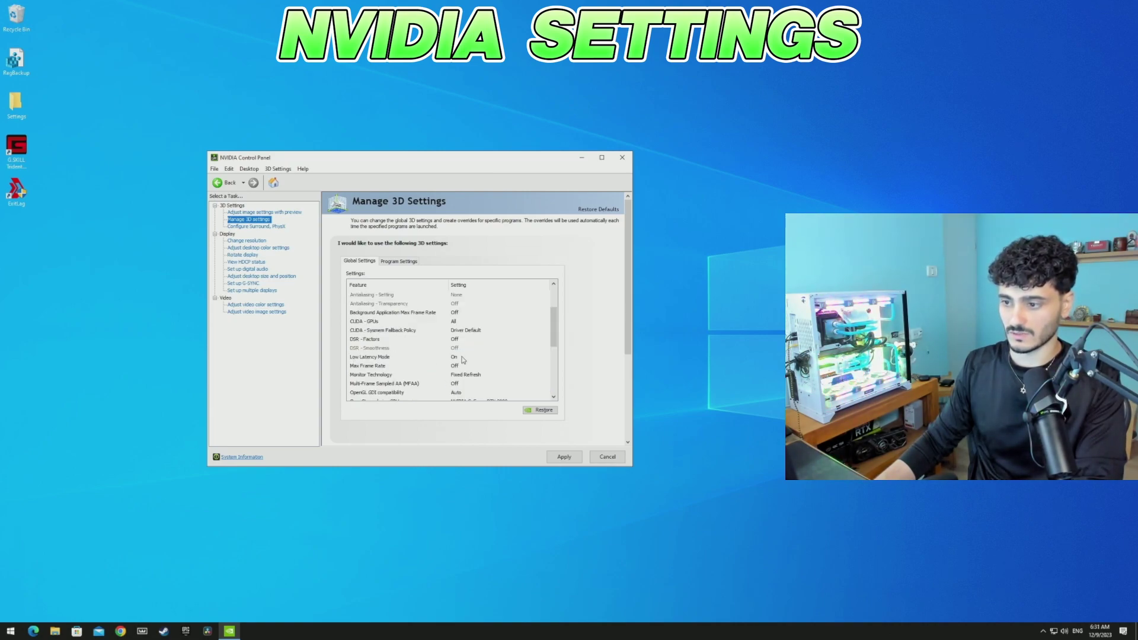
left_click(463, 358)
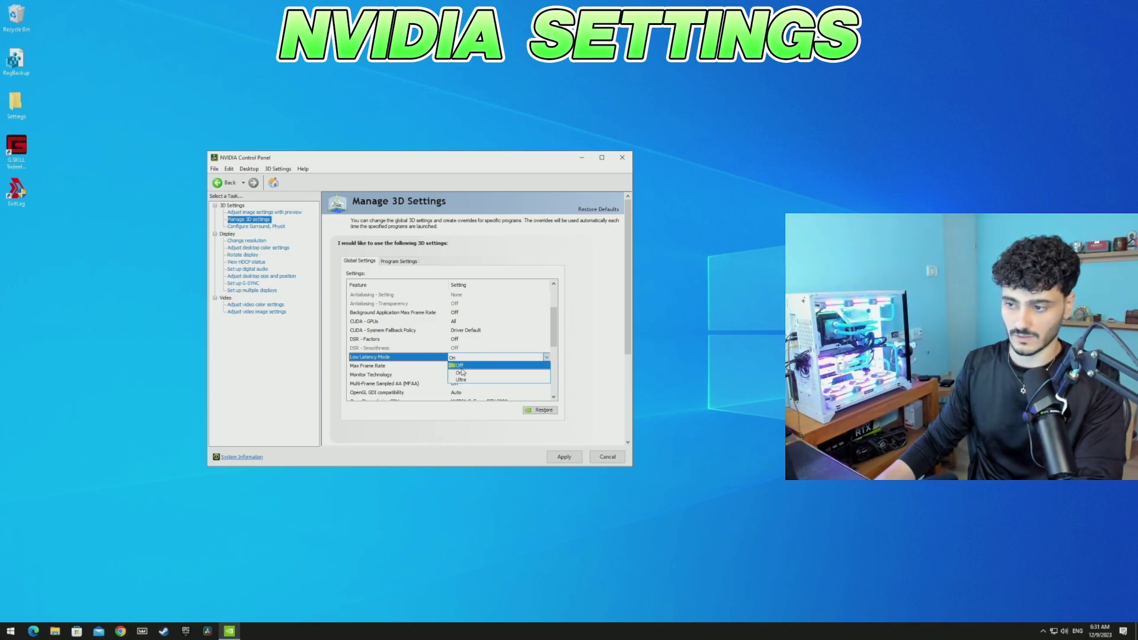
- Review the Surround and PhysX configuration, the LG display's refresh rate options and the G-SYNC setup
left_click(258, 227)
left_click(513, 276)
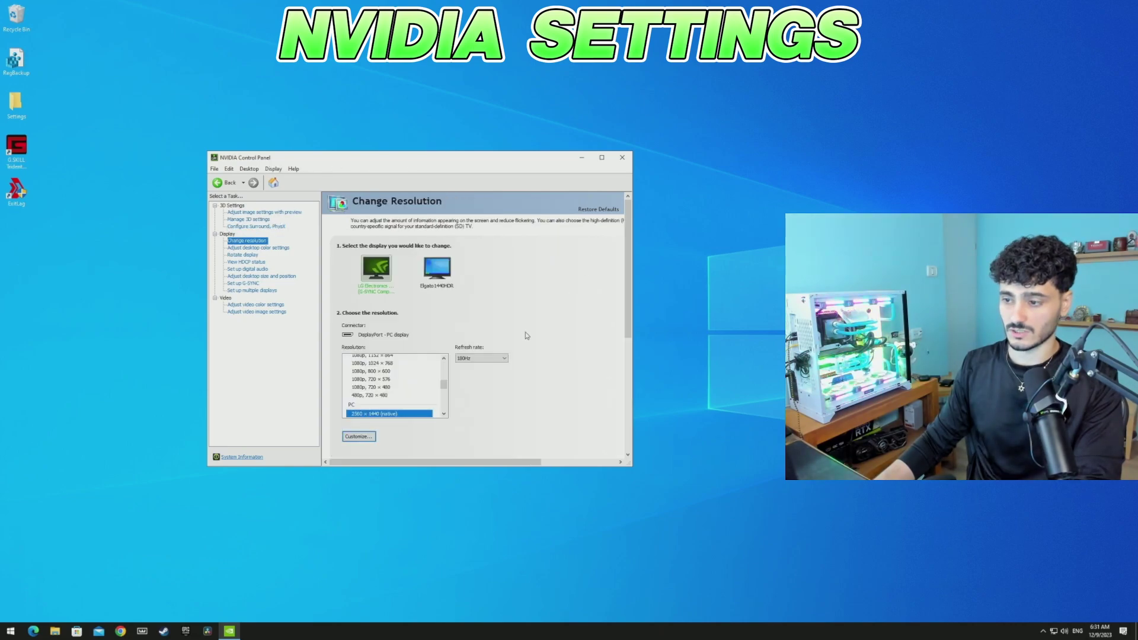
left_click(498, 359)
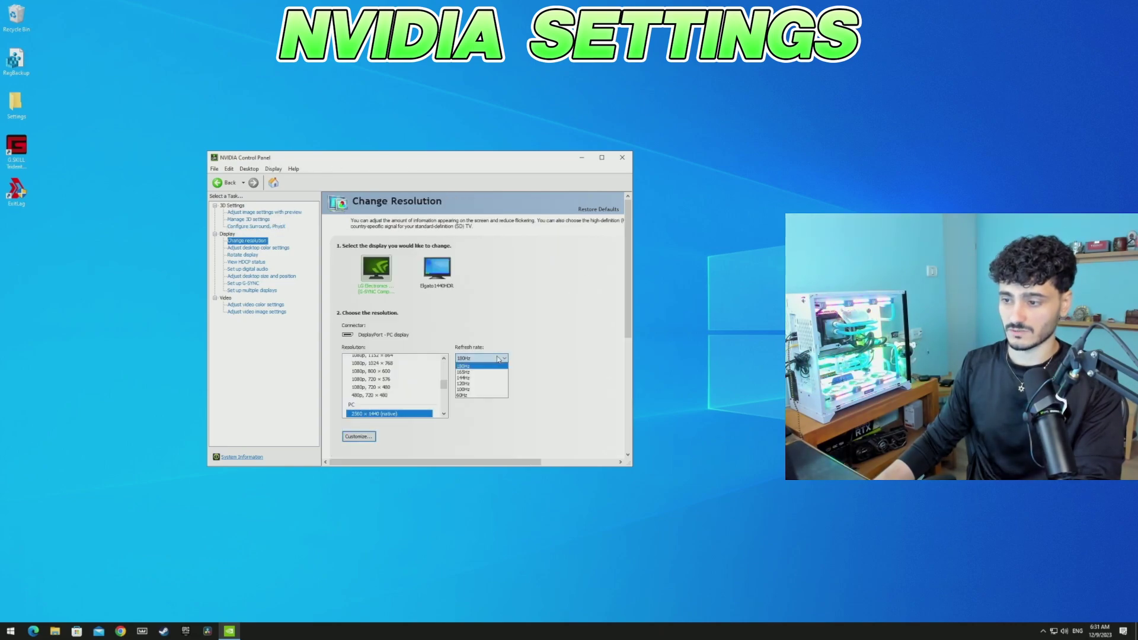
left_click(253, 284)
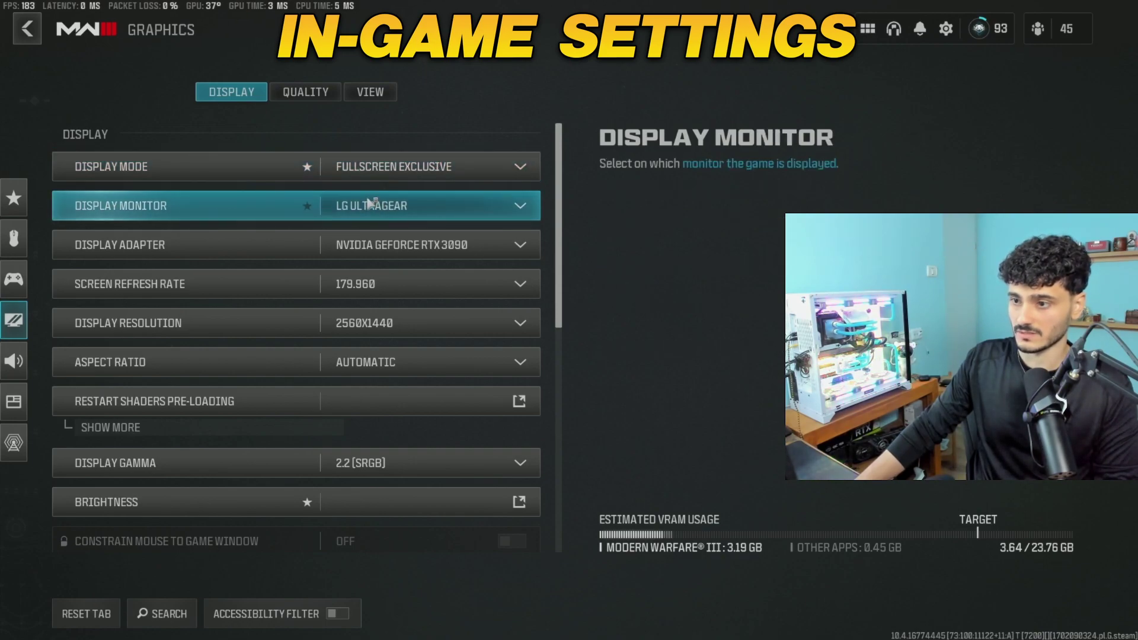
- Switch to Modern Warfare III and review the screen refresh rate, display resolution and aspect ratio in its display settings
left_click(408, 287)
left_click(361, 285)
scroll(245, 290, "down", 1)
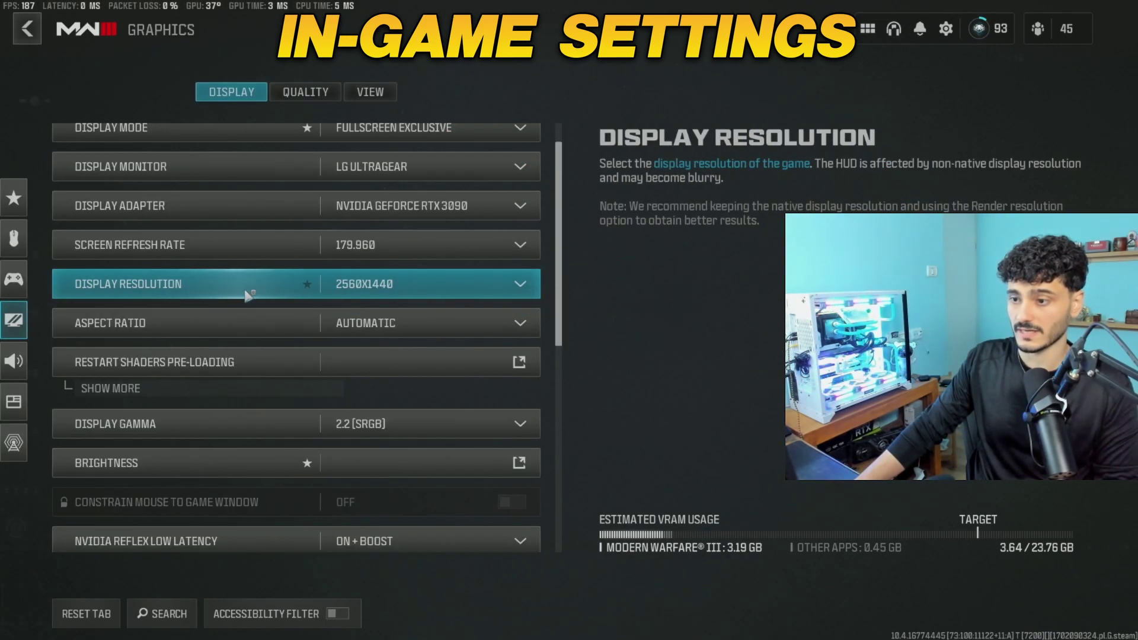
left_click(249, 291)
left_click(289, 272)
scroll(213, 284, "down", 1)
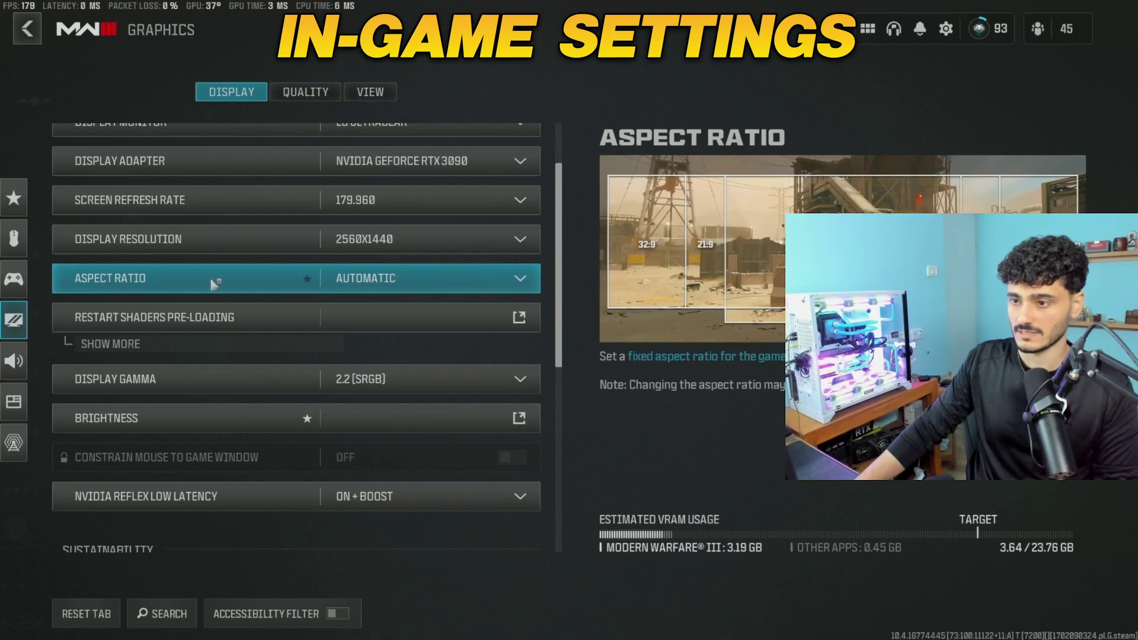
- Review the NVIDIA Reflex Low Latency choices and the V-Sync and custom frame rate limit settings
scroll(199, 329, "down", 4)
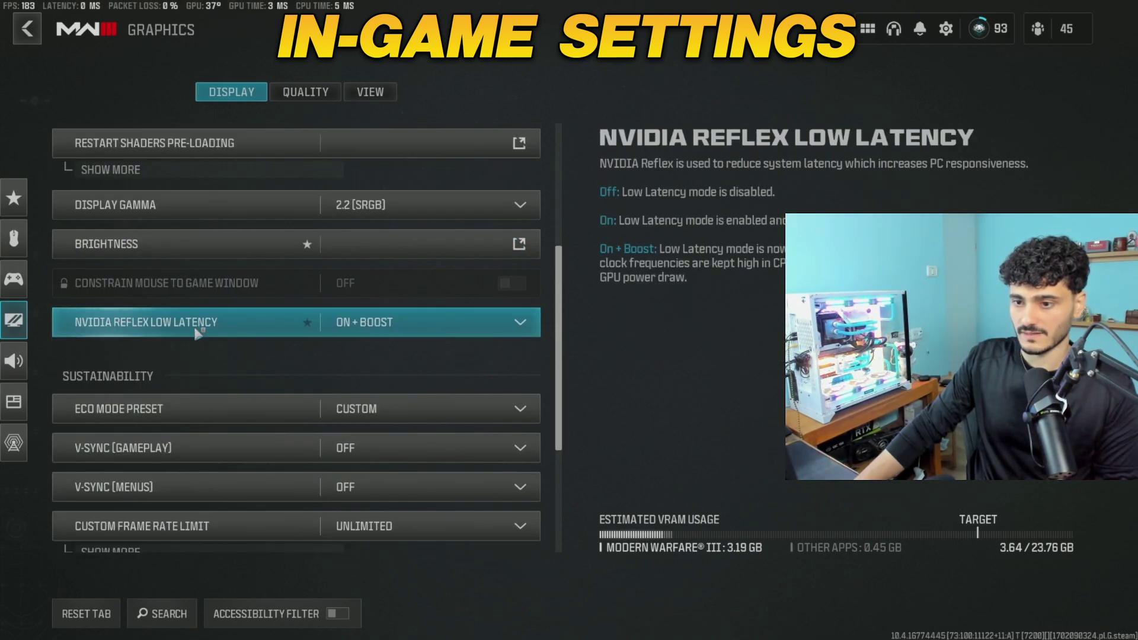
left_click(381, 322)
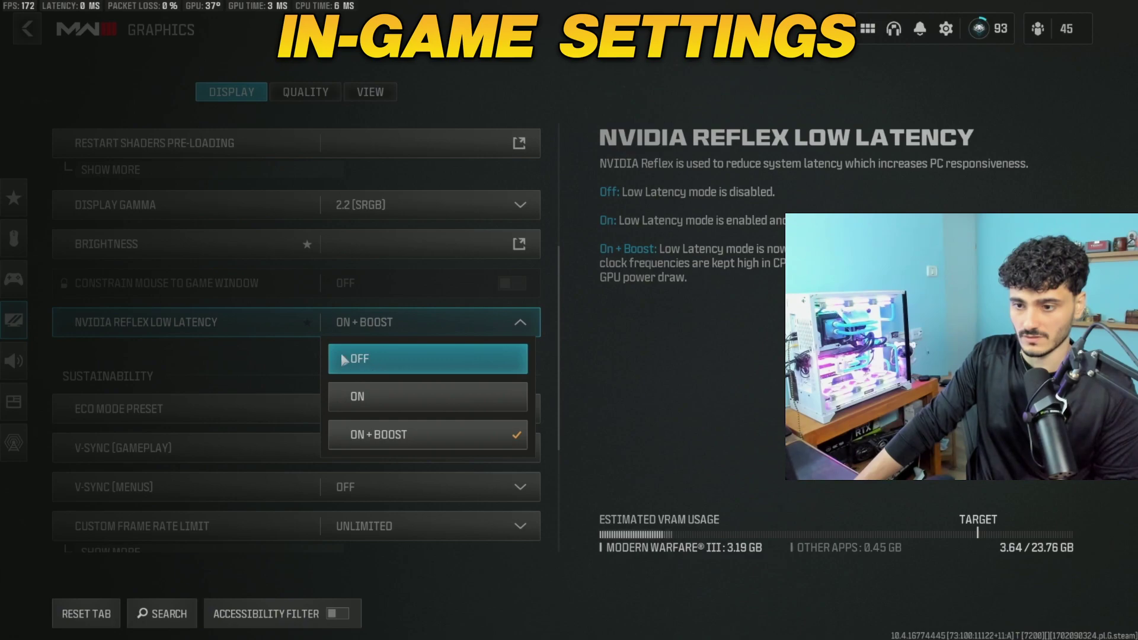
scroll(173, 316, "down", 2)
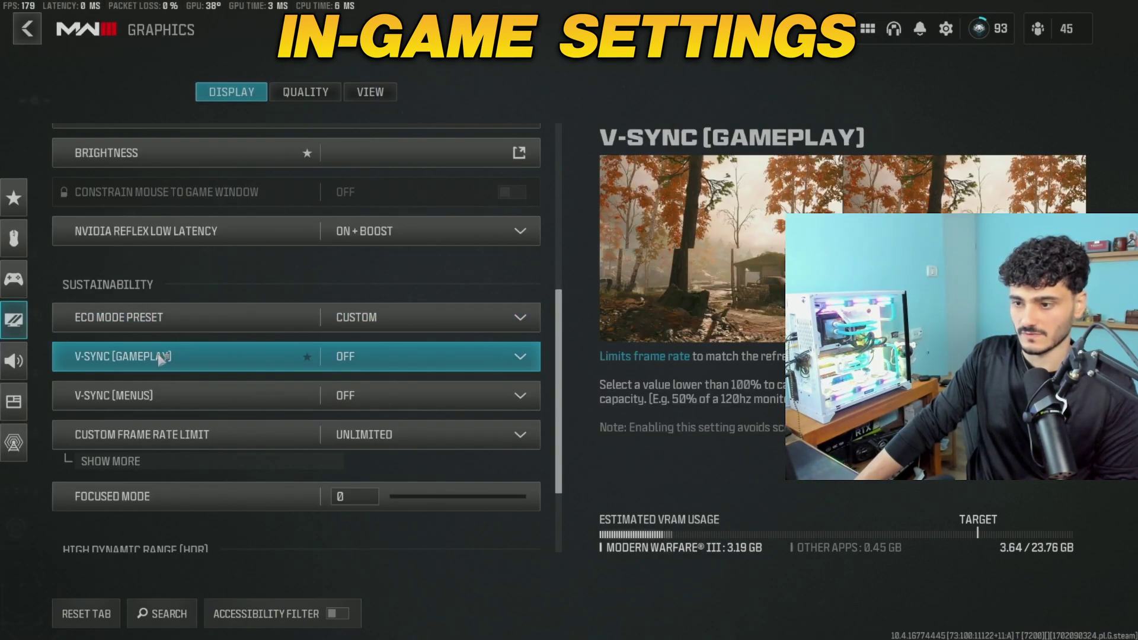
scroll(172, 385, "down", 1)
scroll(396, 384, "down", 2)
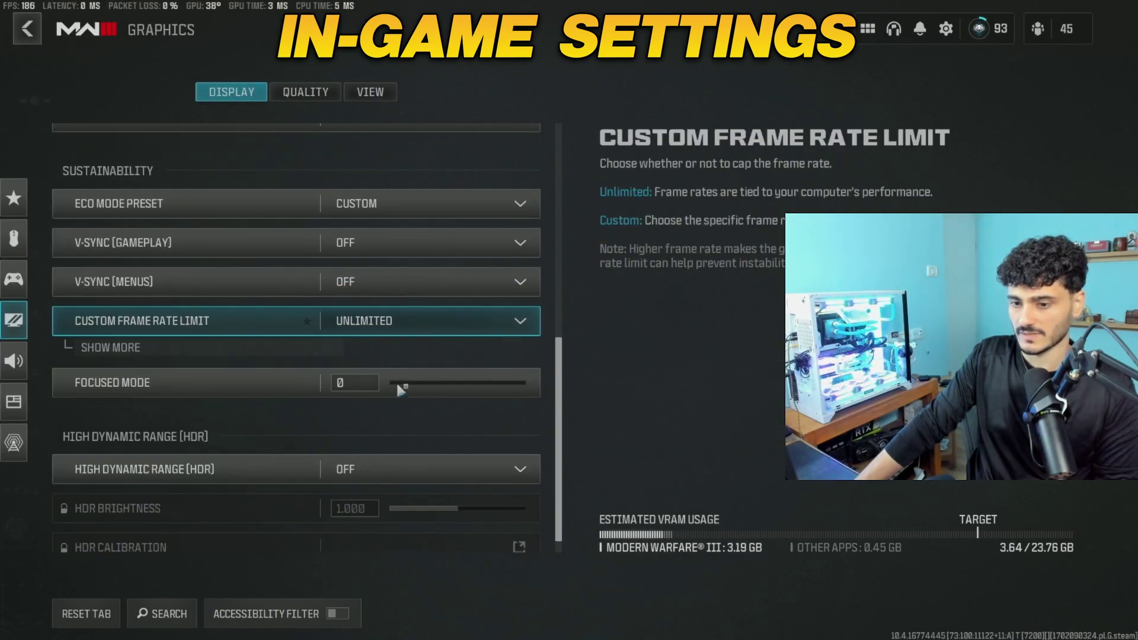
- Review the global quality settings, showing the extra options for Upscaling / Sharpening and checking the FidelityFX CAS strength and VRAM Scale Target
scroll(267, 424, "down", 1)
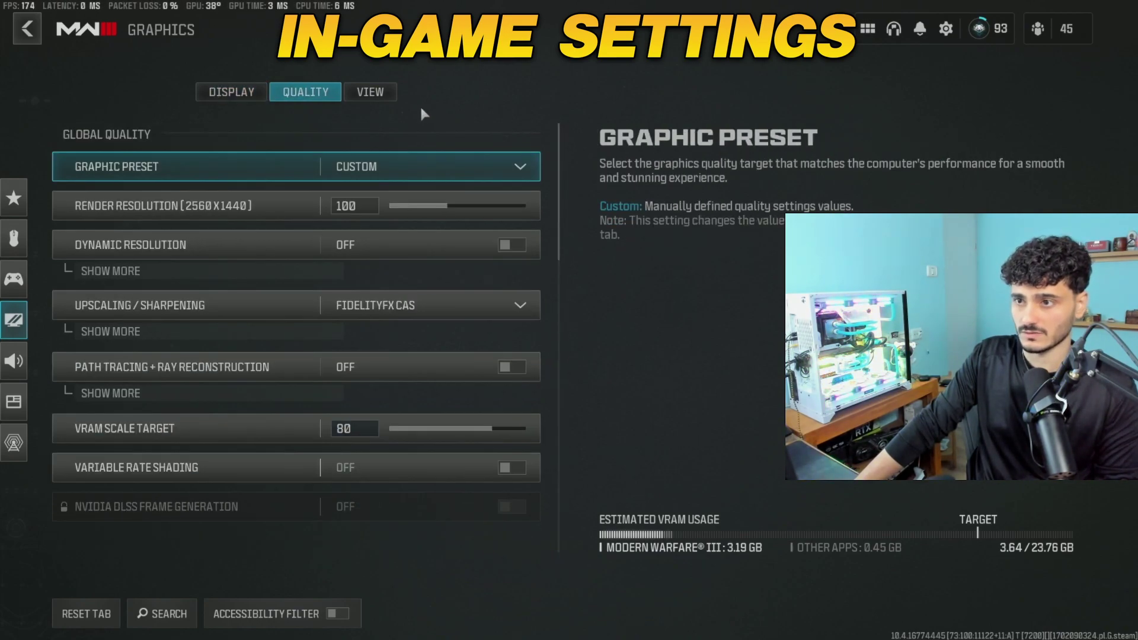
scroll(445, 215, "down", 2)
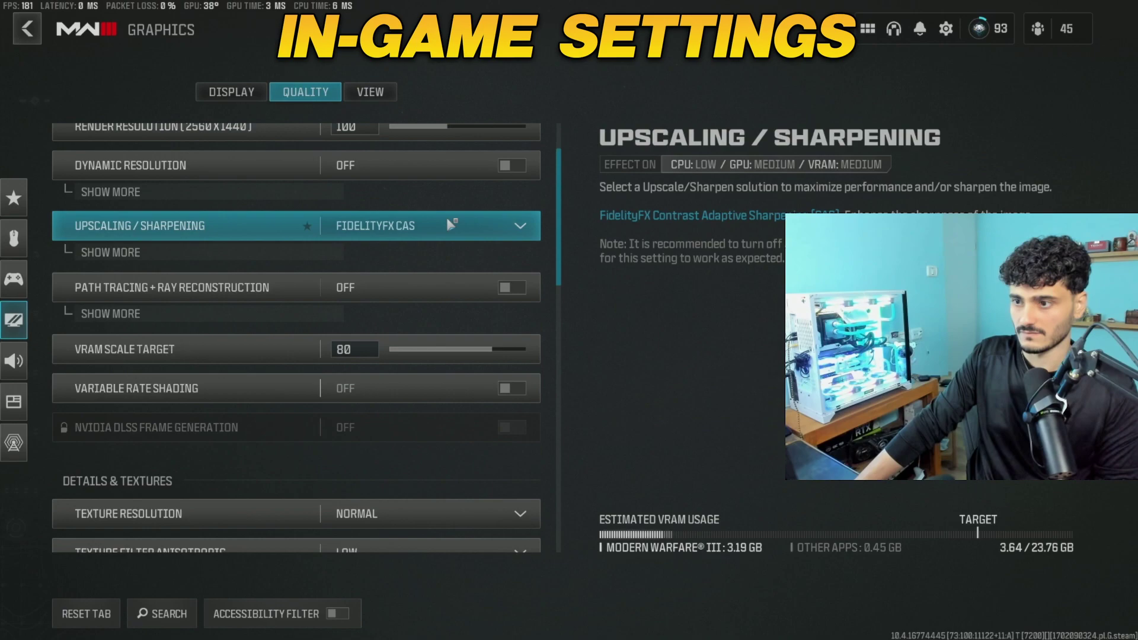
left_click(293, 252)
scroll(198, 280, "down", 2)
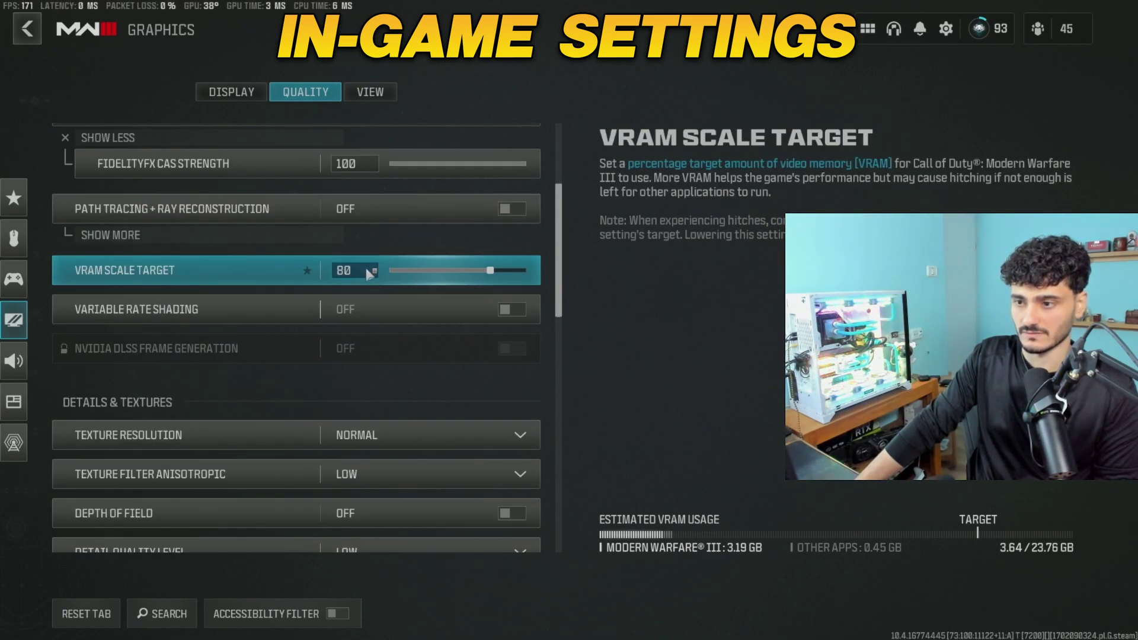
scroll(563, 260, "up", 1)
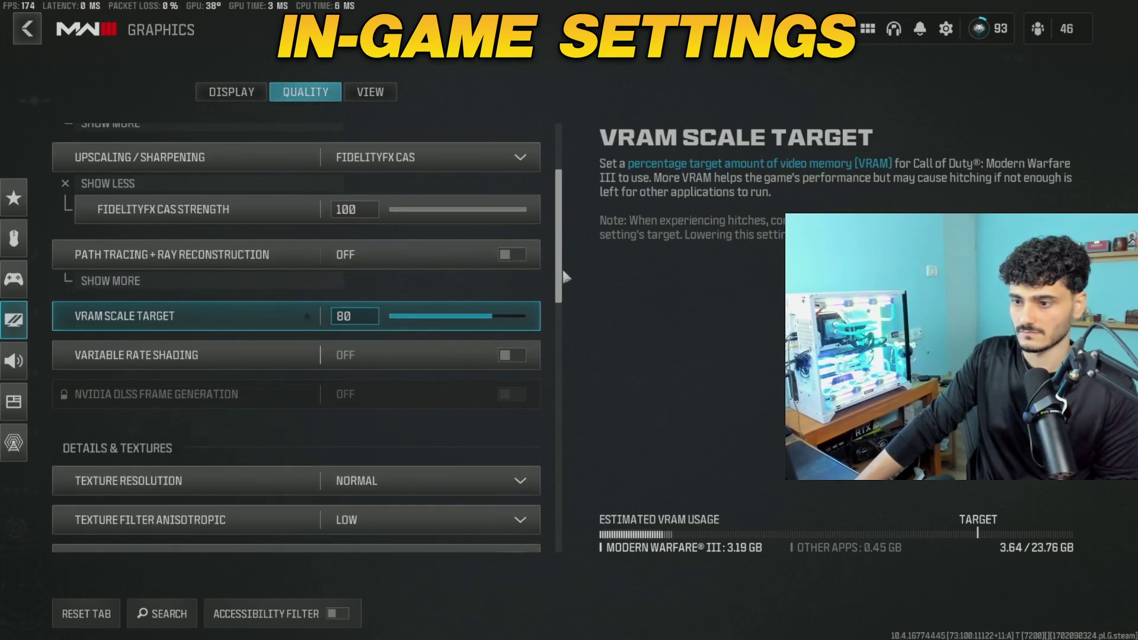
- Review the Details & Textures, Shadow & Lighting and Environment quality settings
scroll(566, 296, "down", 2)
scroll(567, 310, "down", 5)
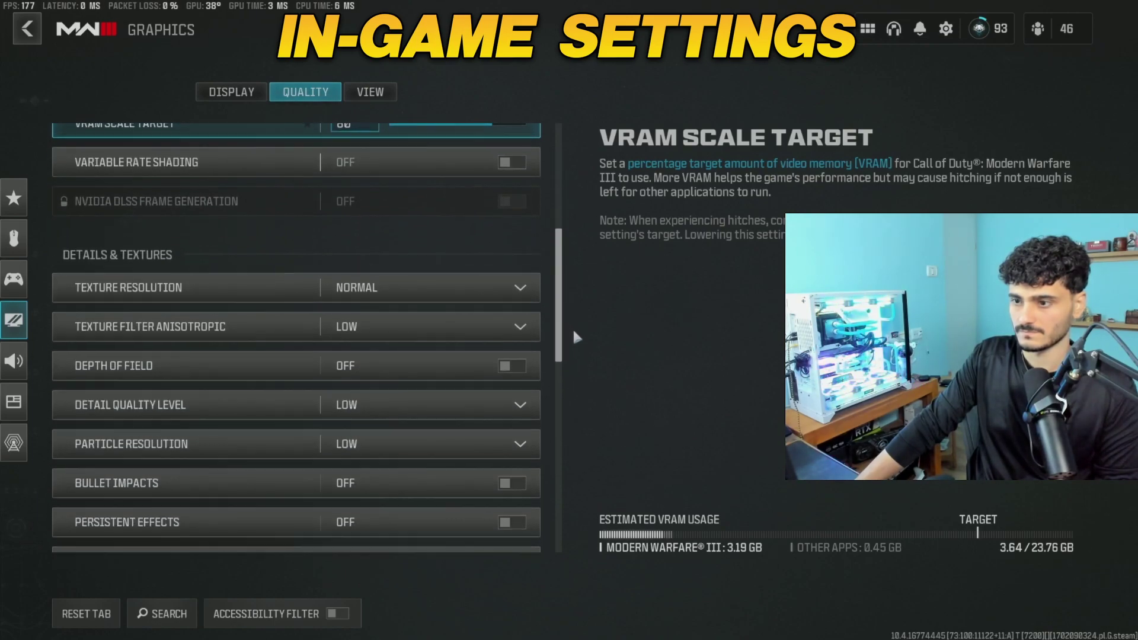
scroll(574, 363, "down", 5)
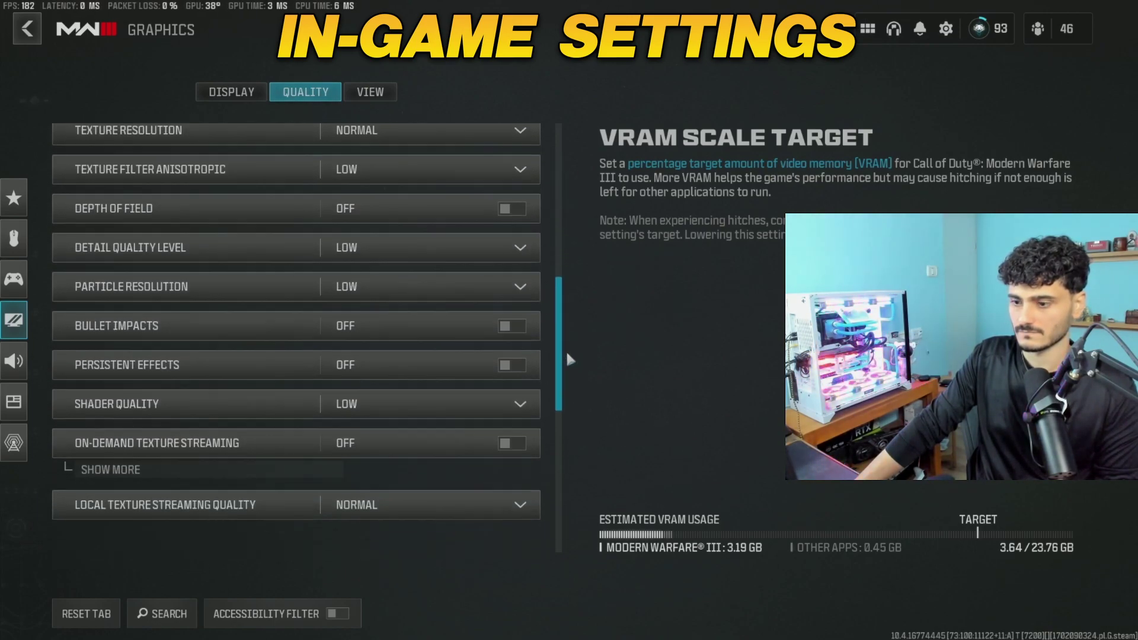
scroll(567, 406, "down", 4)
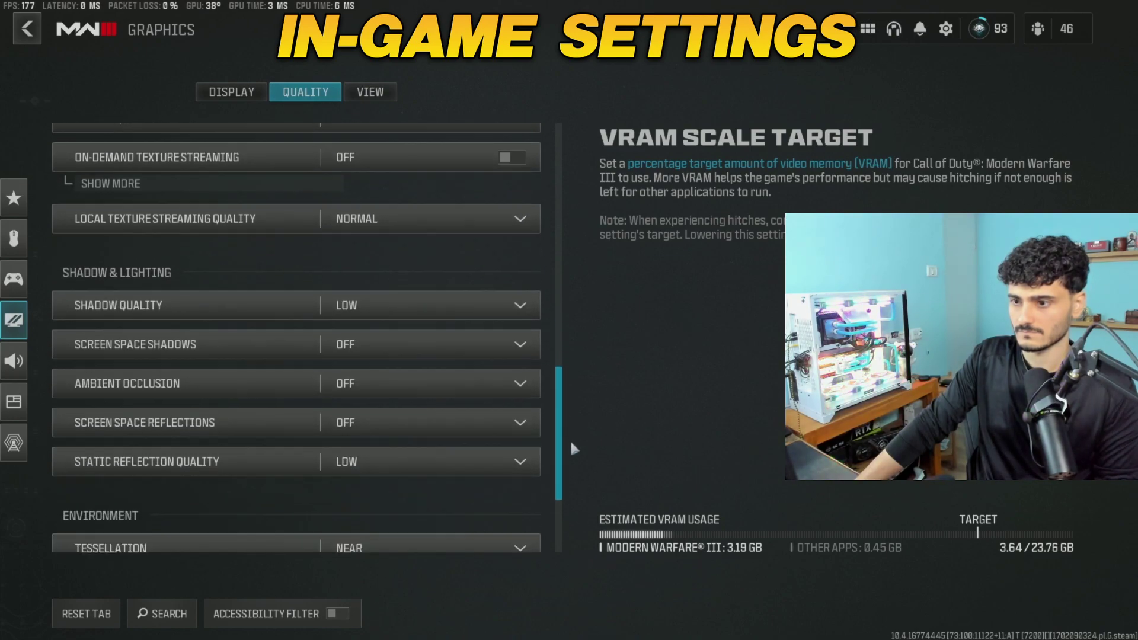
scroll(574, 463, "down", 3)
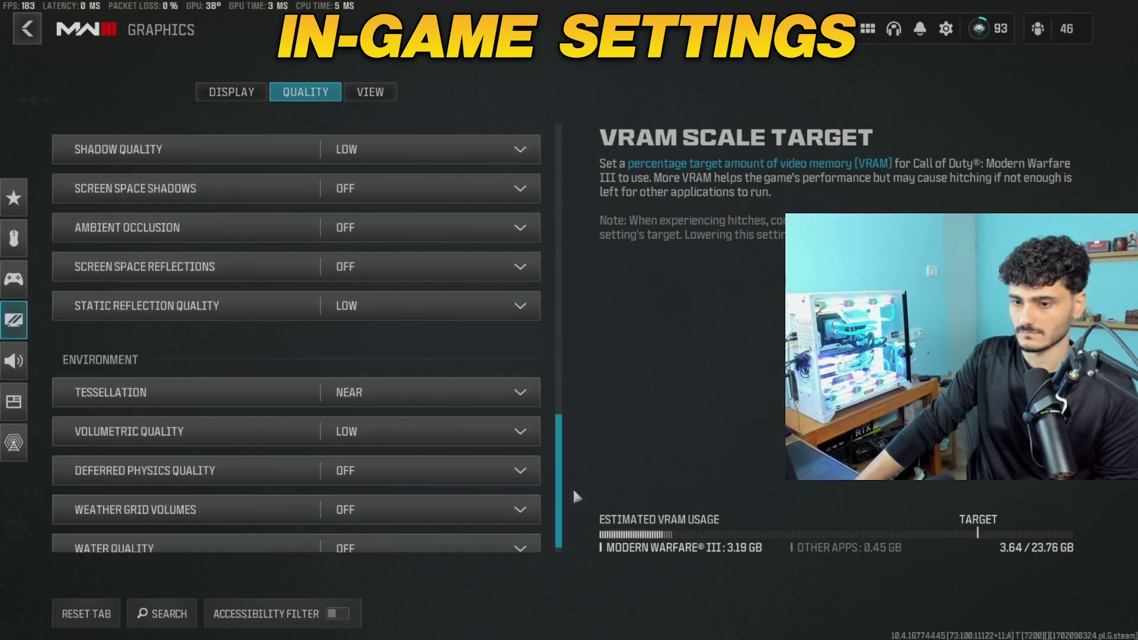
- Review the field of view and camera settings, including motion blur, film grain and the 1st Person Camera Movement choices
left_click(392, 91)
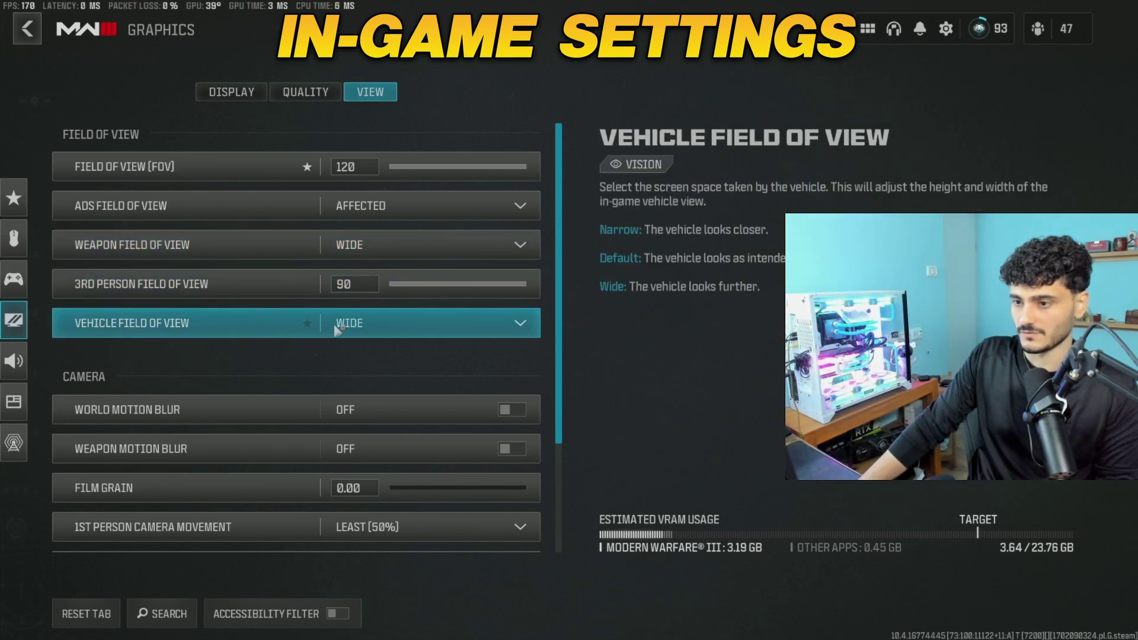
scroll(216, 287, "down", 2)
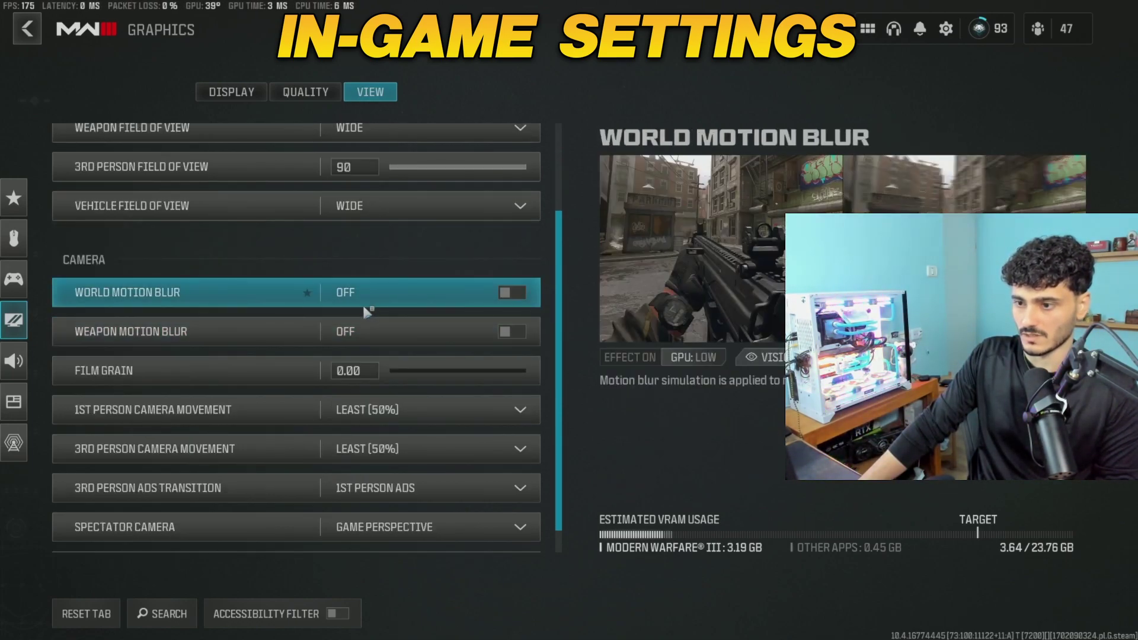
scroll(317, 347, "down", 1)
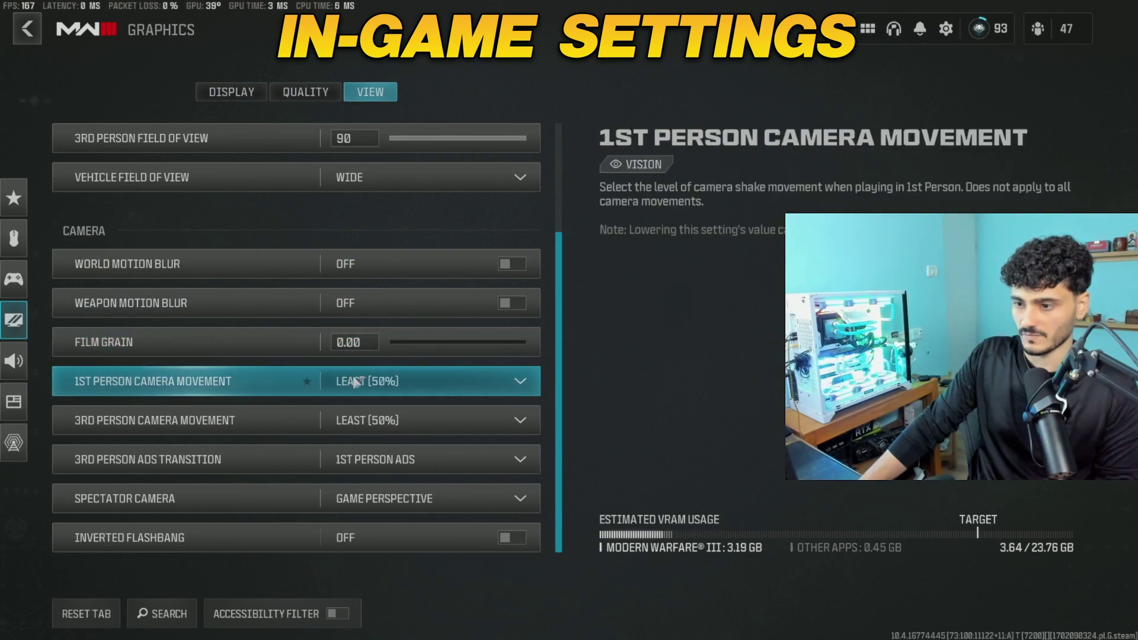
left_click(389, 381)
left_click(398, 381)
- Return to the display settings and locate the Restart Shaders Pre-Loading option
left_click(260, 96)
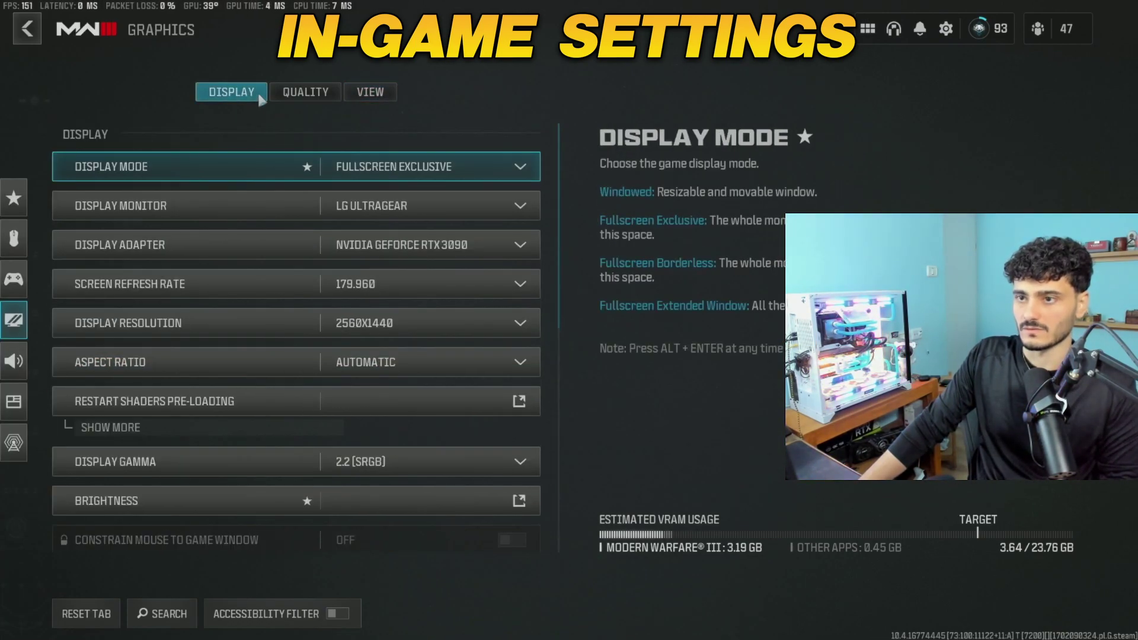
scroll(460, 270, "down", 3)
scroll(181, 381, "up", 3)
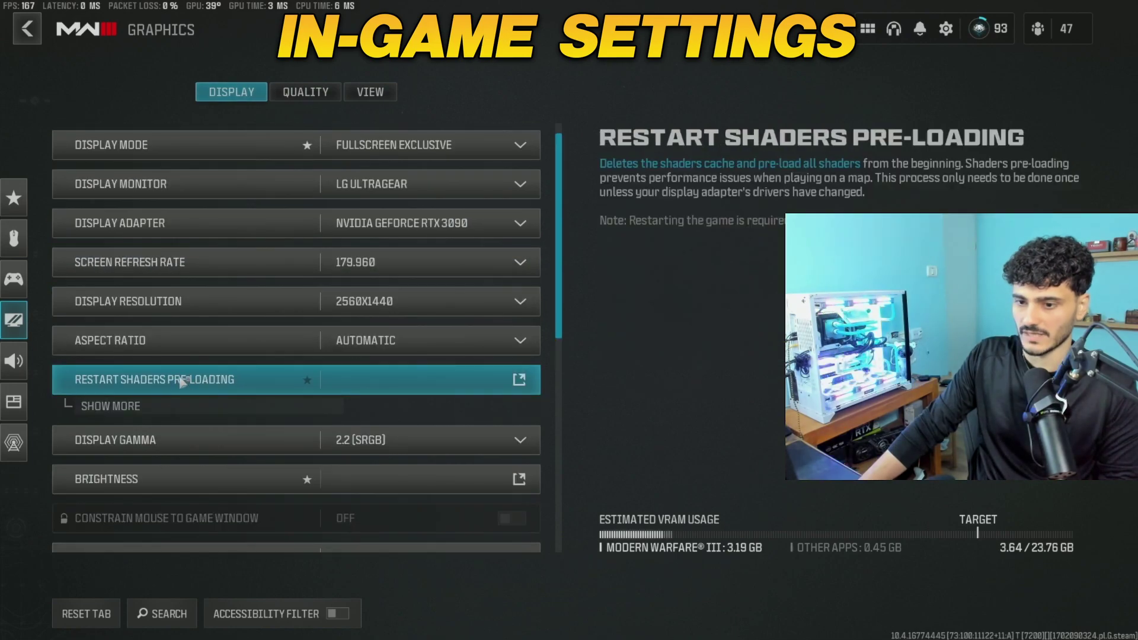